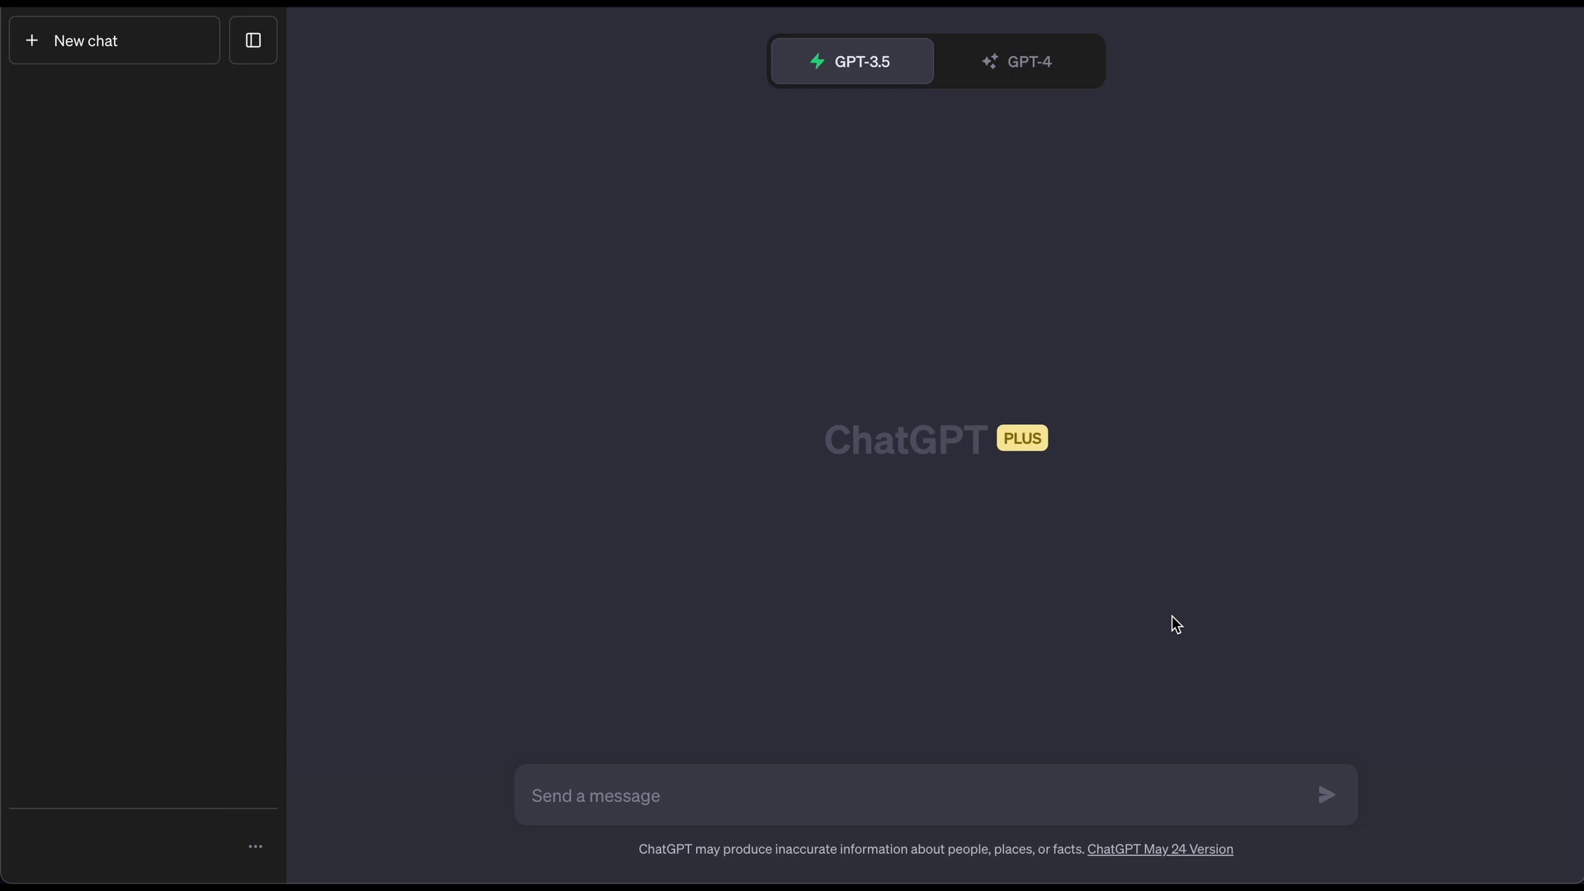
Step: Switch the new chat to GPT-4's Code Interpreter (Beta) mode
{"action": "left_click", "coordinate": [1031, 80]}
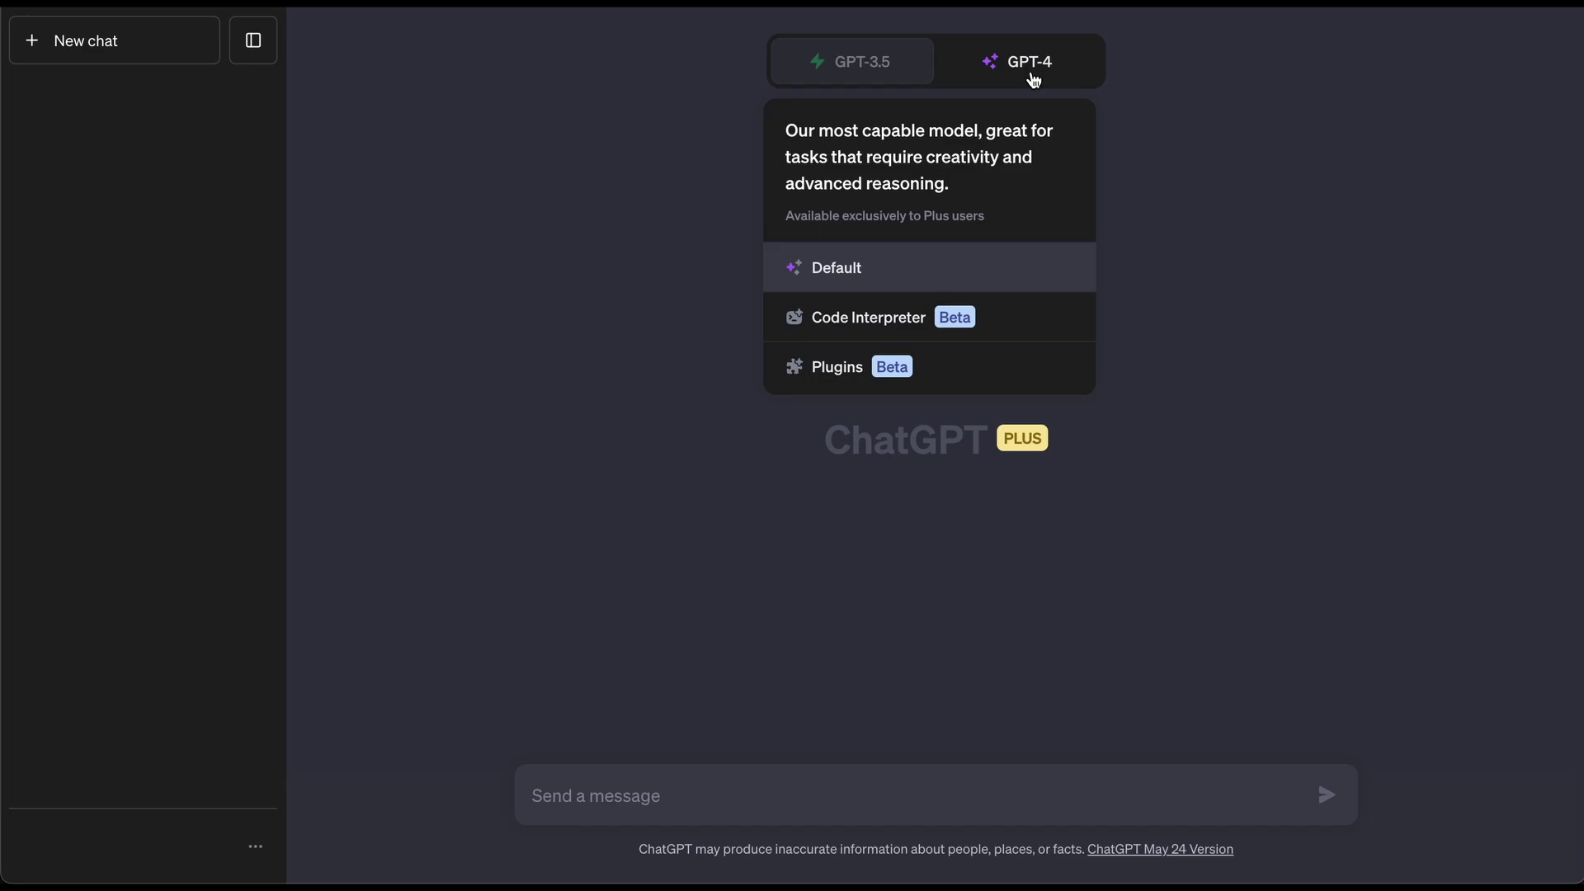
{"action": "left_click", "coordinate": [907, 319]}
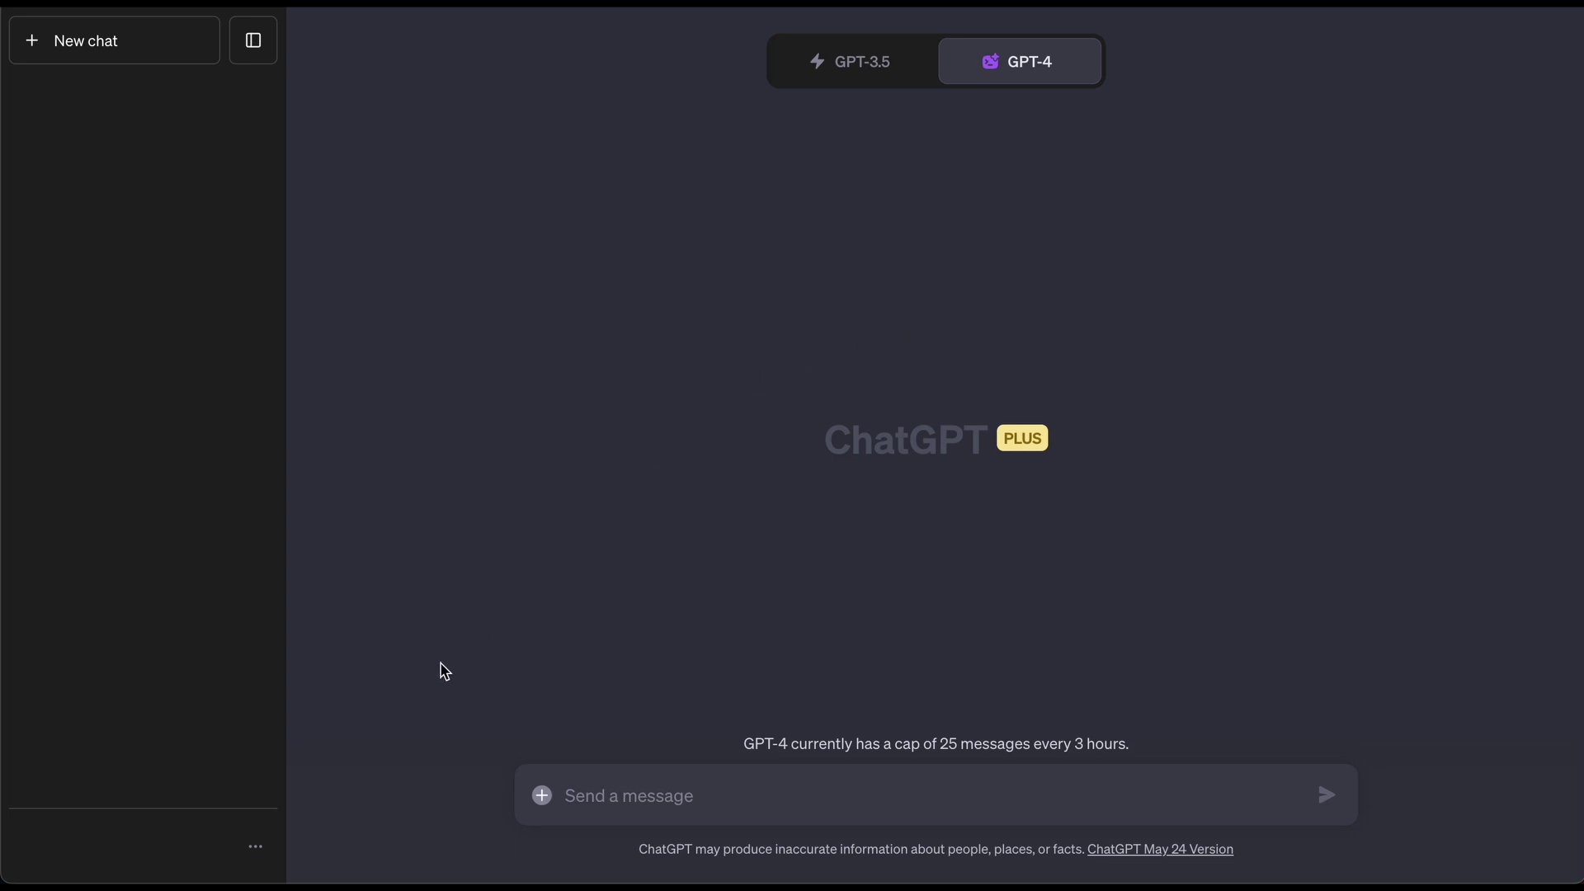
{"action": "left_click", "coordinate": [263, 852]}
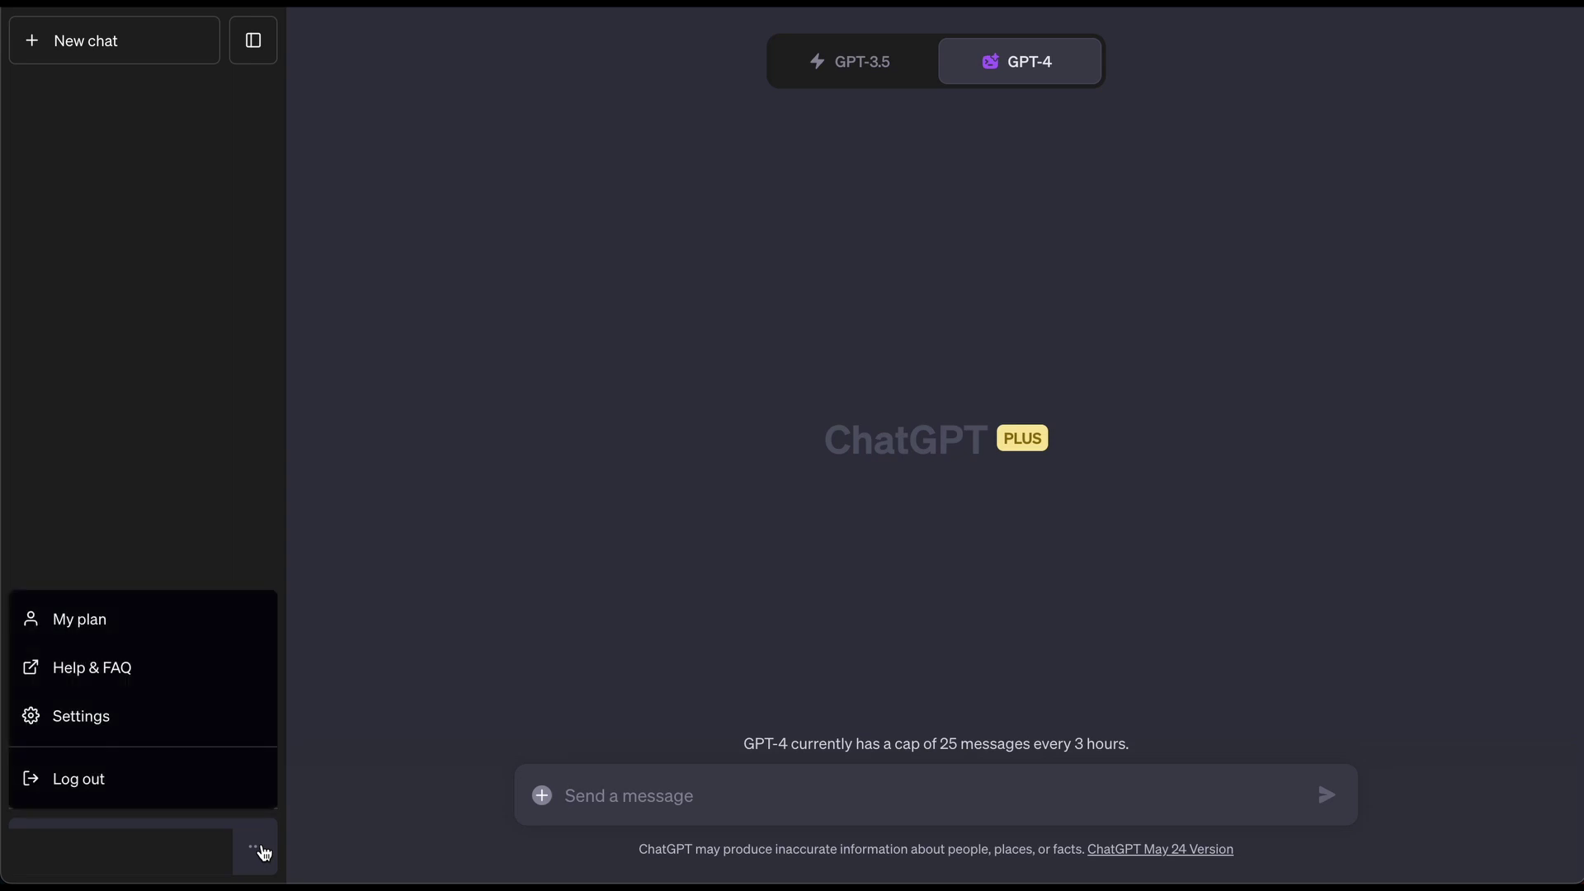
{"action": "left_click", "coordinate": [244, 735]}
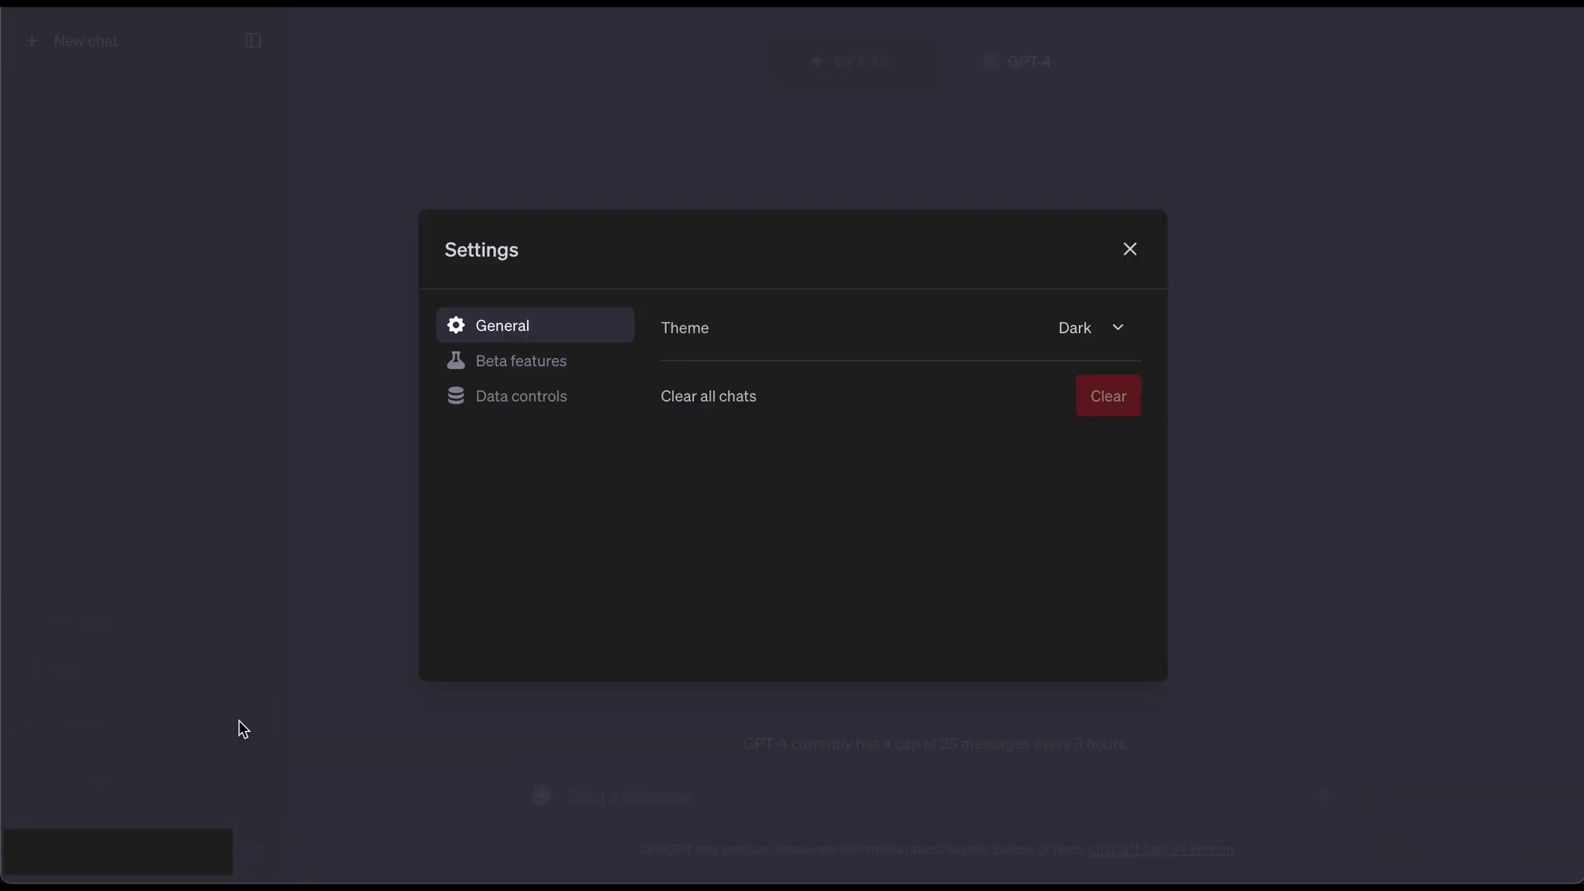
{"action": "left_click", "coordinate": [547, 370]}
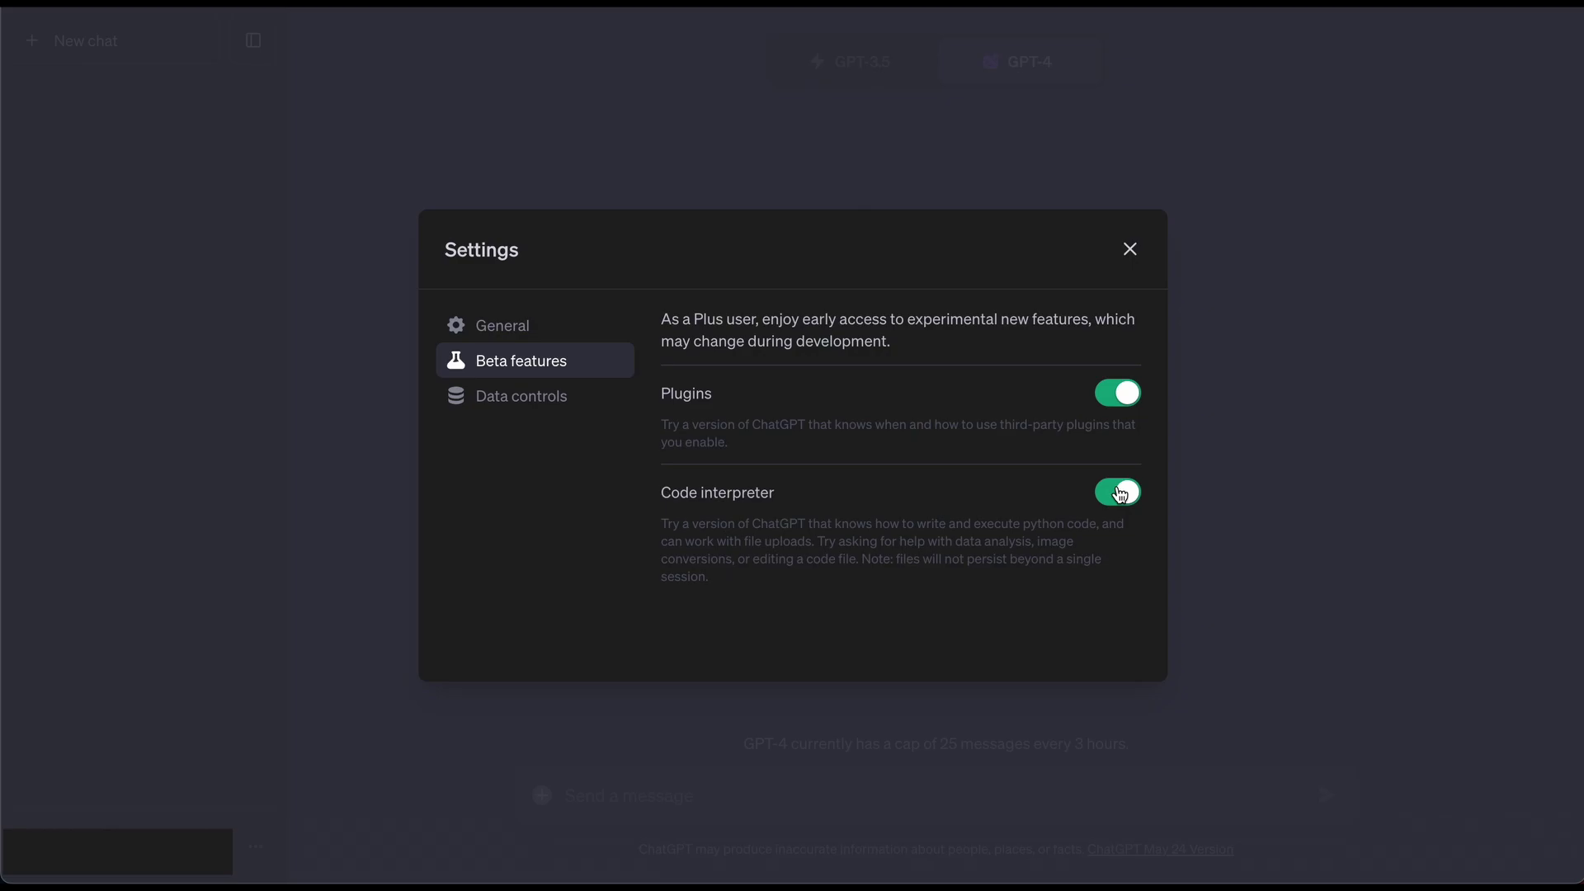
{"action": "left_click", "coordinate": [1131, 249]}
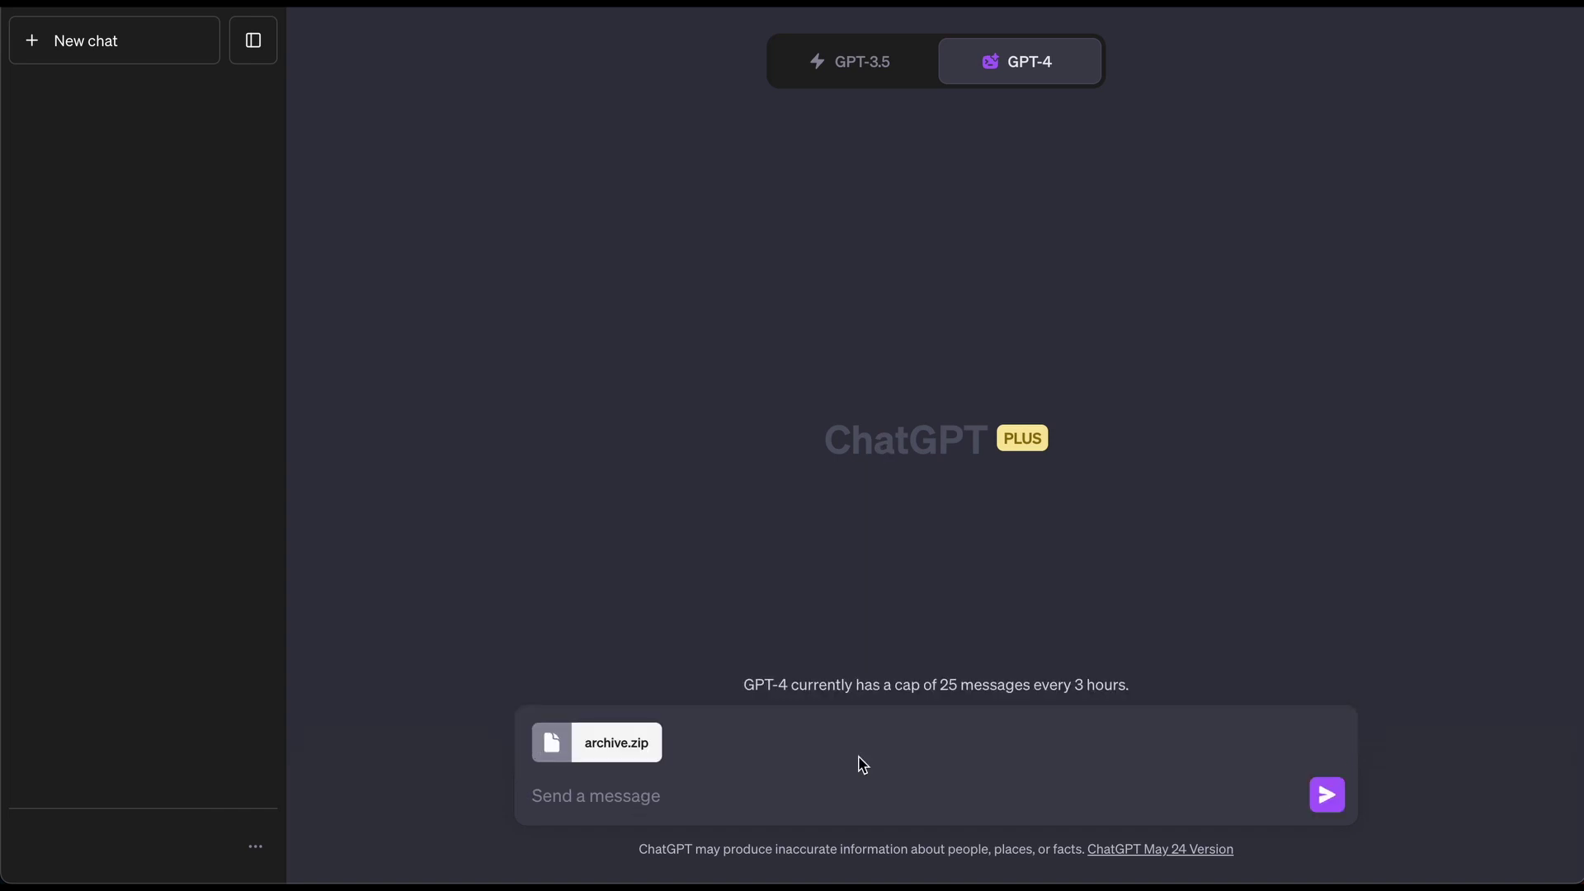
Step: Send the attached archive.zip with the request 'analyze this data'
{"action": "left_click", "coordinate": [692, 795]}
{"action": "type", "text": "analyze this data"}
{"action": "left_click", "coordinate": [1327, 795]}
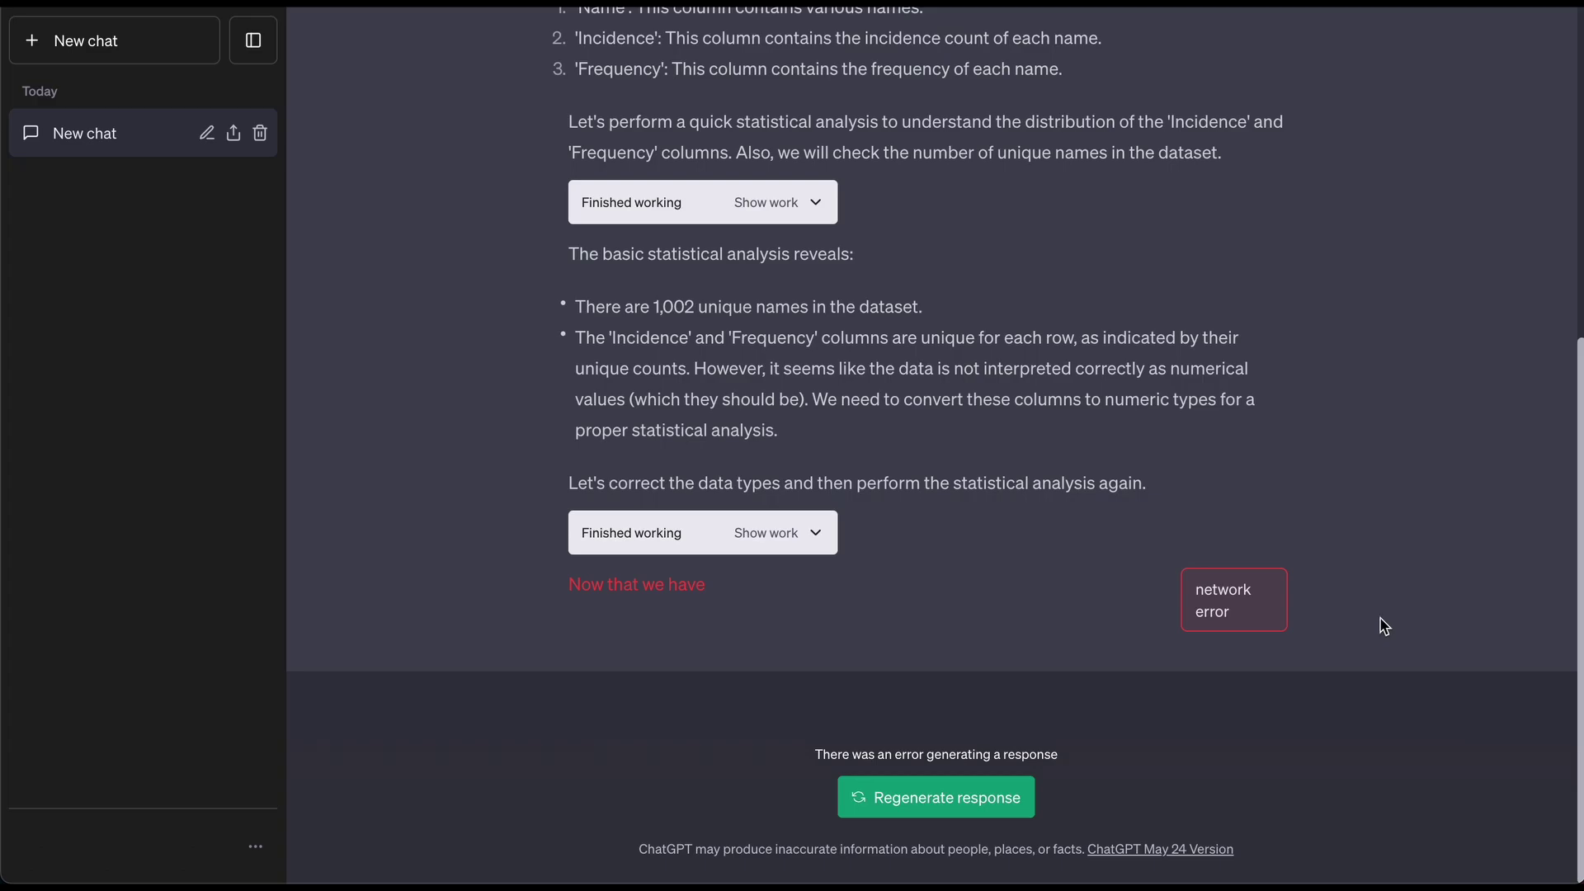
Step: Regenerate the failed reply to get a complete analysis of names_population.csv
{"action": "left_click", "coordinate": [1013, 797]}
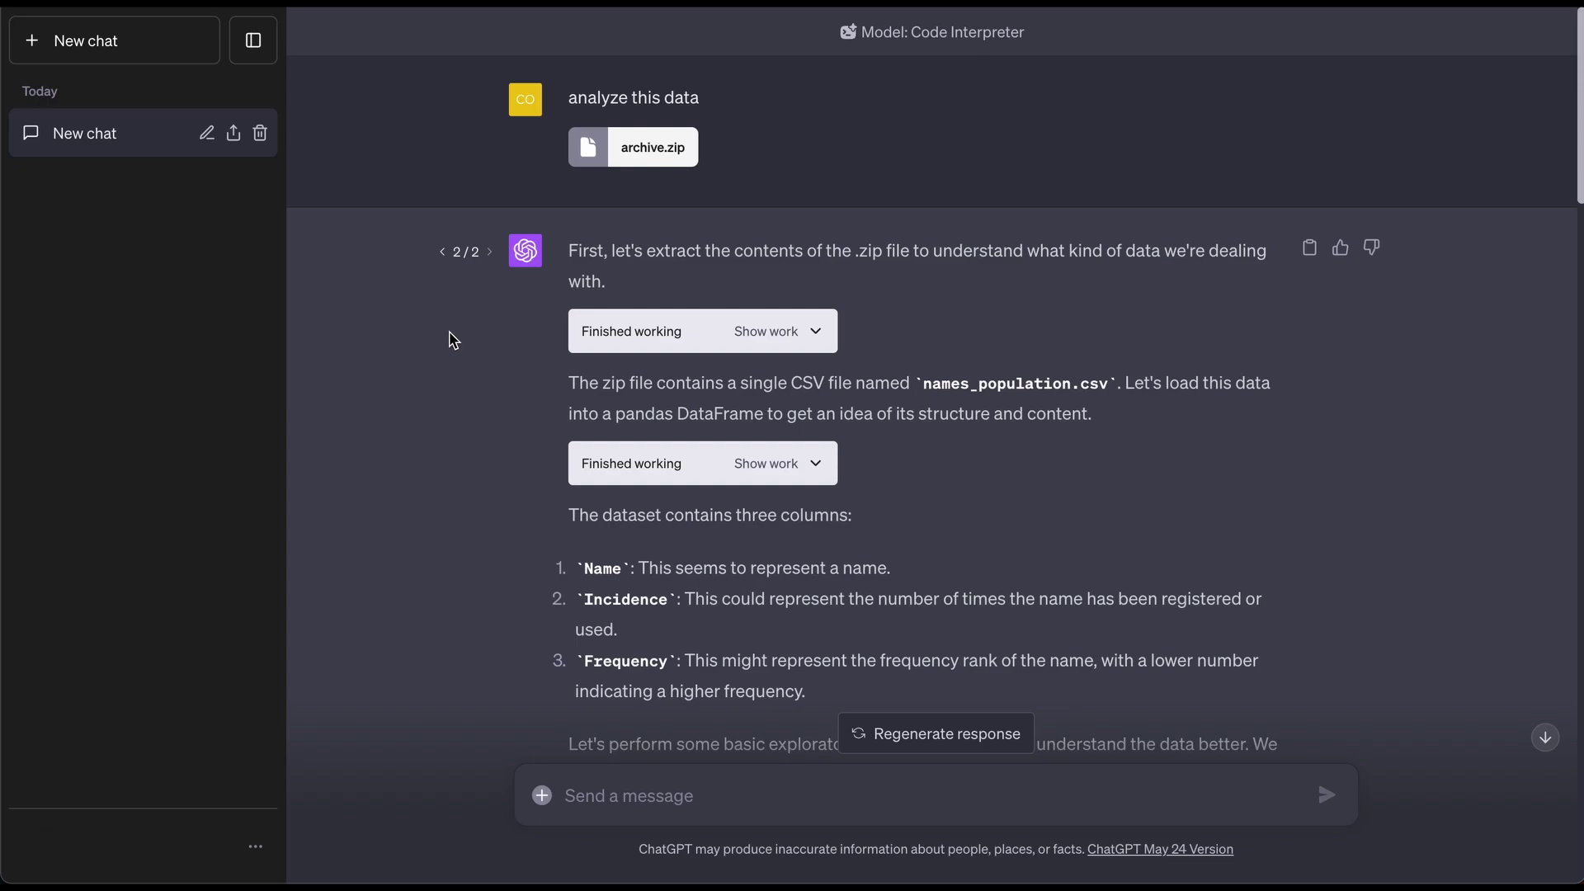
{"action": "scroll", "coordinate": [453, 340], "scroll_direction": "down", "scroll_amount": 2}
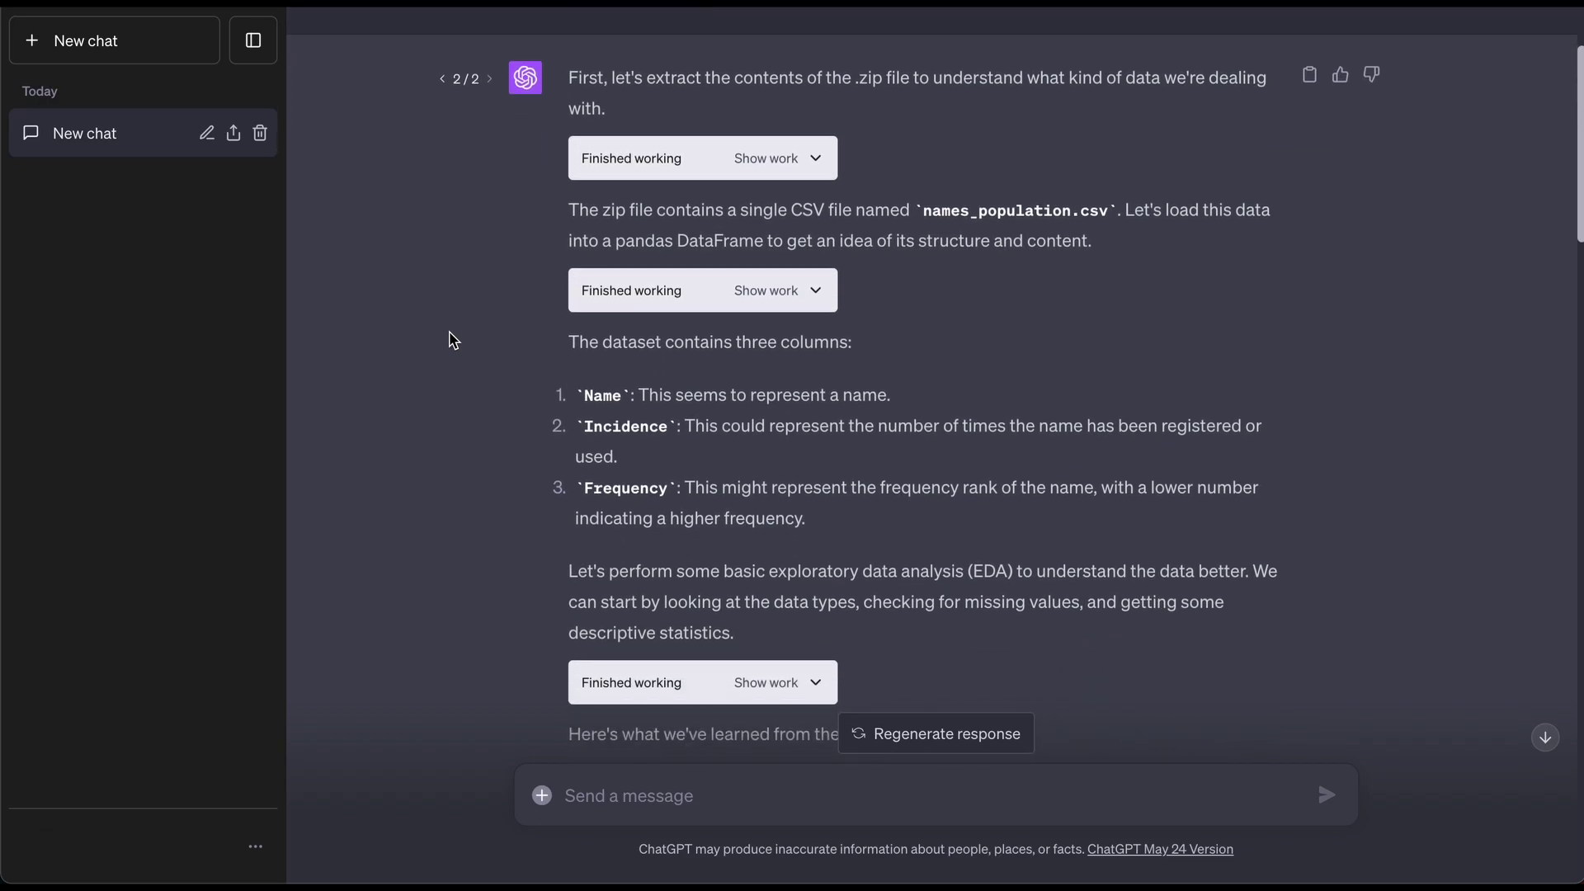
{"action": "scroll", "coordinate": [453, 340], "scroll_direction": "down", "scroll_amount": 5}
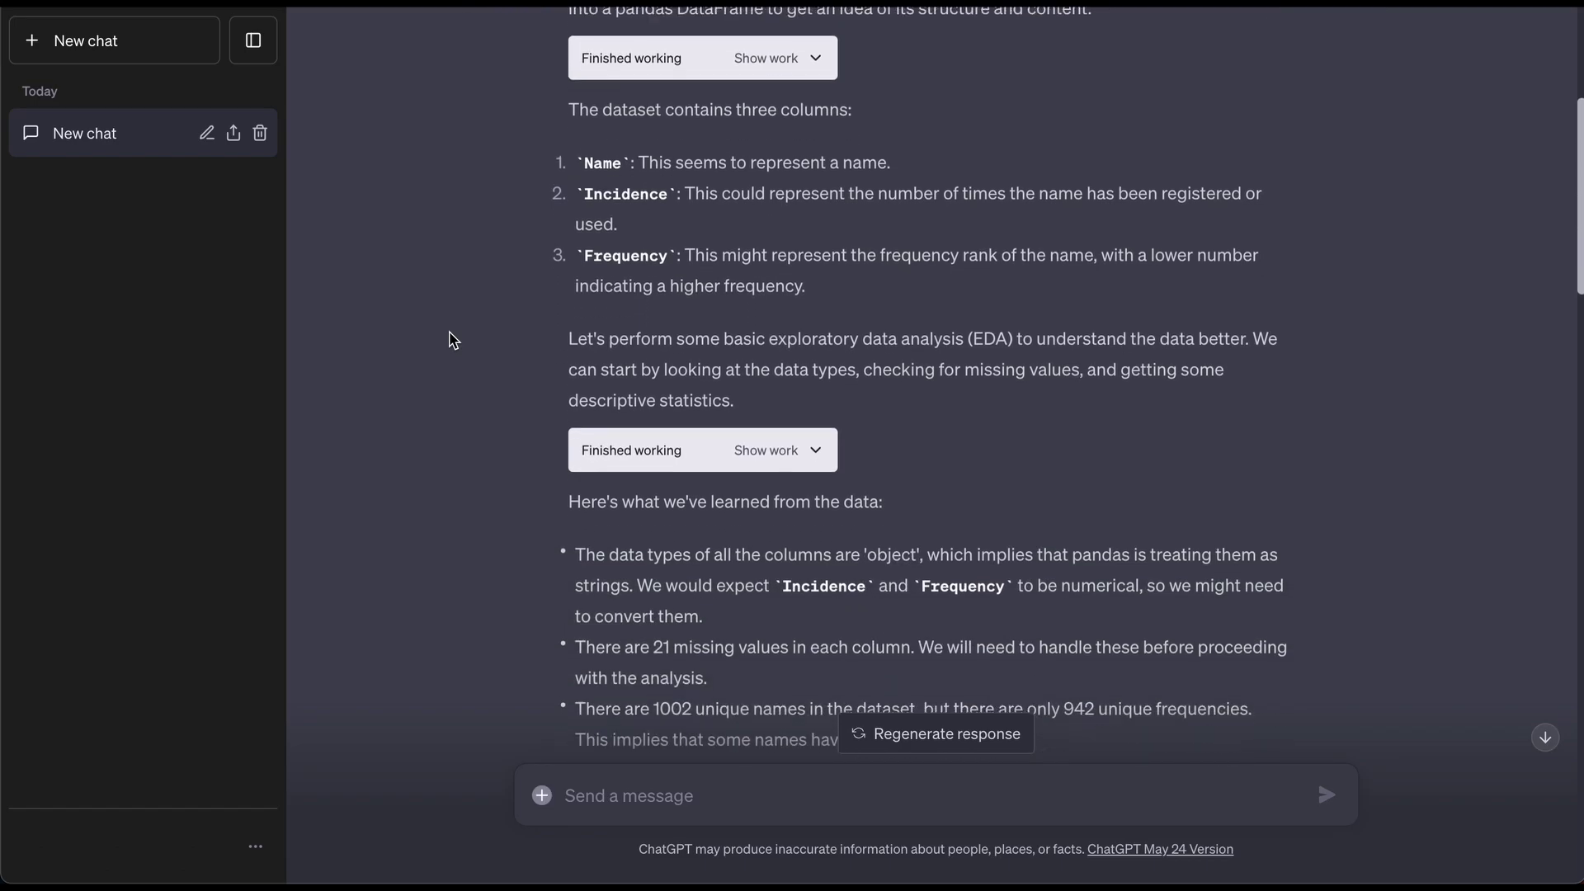
{"action": "scroll", "coordinate": [453, 340], "scroll_direction": "down", "scroll_amount": 1}
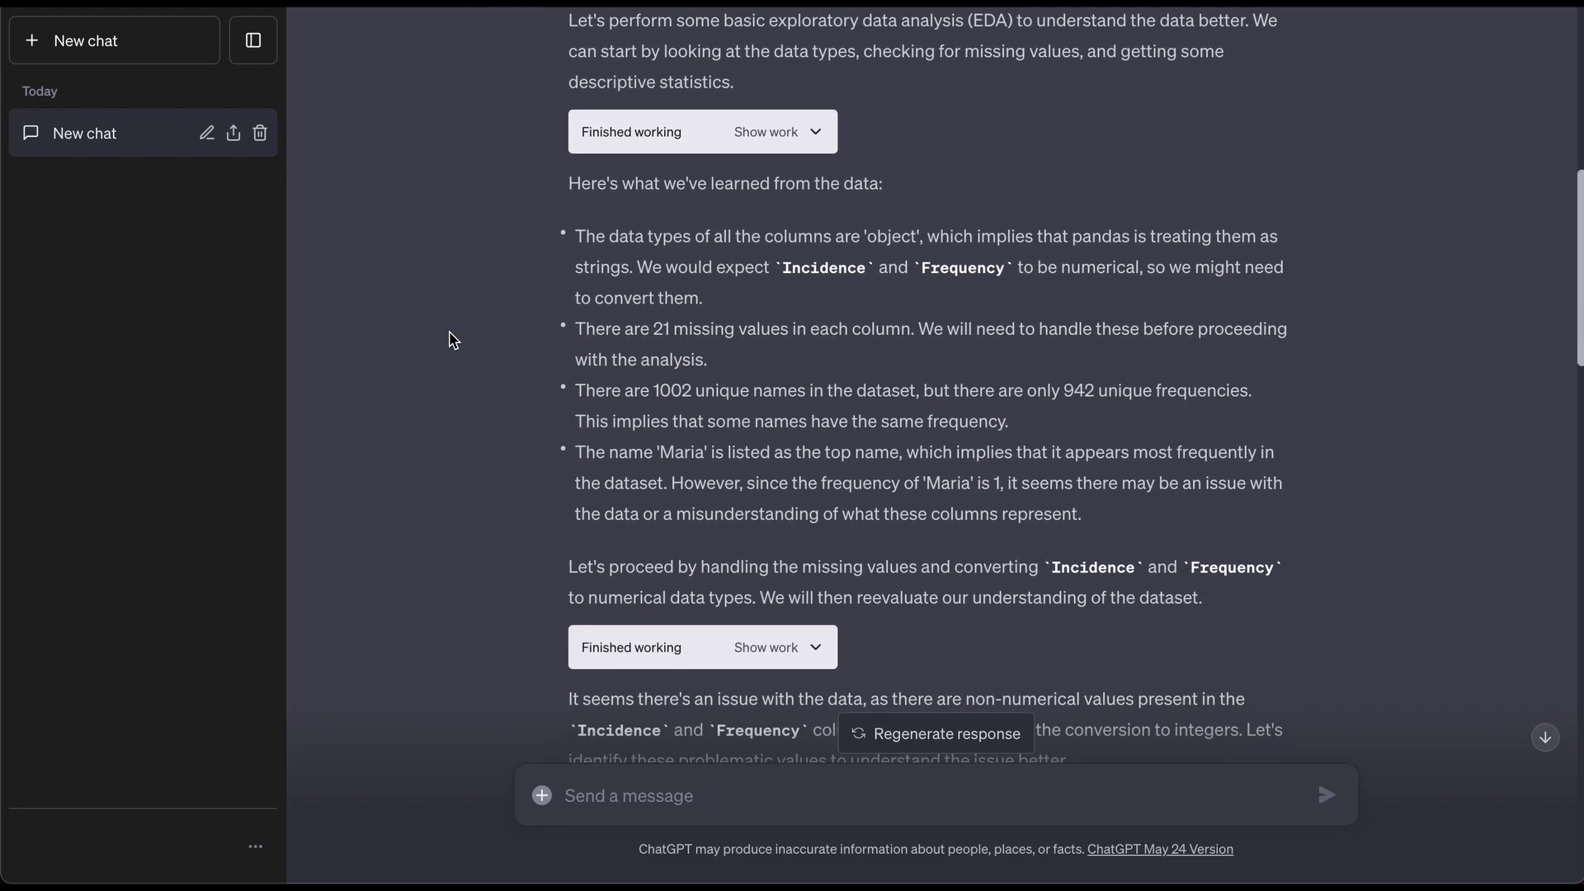
{"action": "scroll", "coordinate": [453, 340], "scroll_direction": "down", "scroll_amount": 2}
{"action": "scroll", "coordinate": [453, 340], "scroll_direction": "down", "scroll_amount": 3}
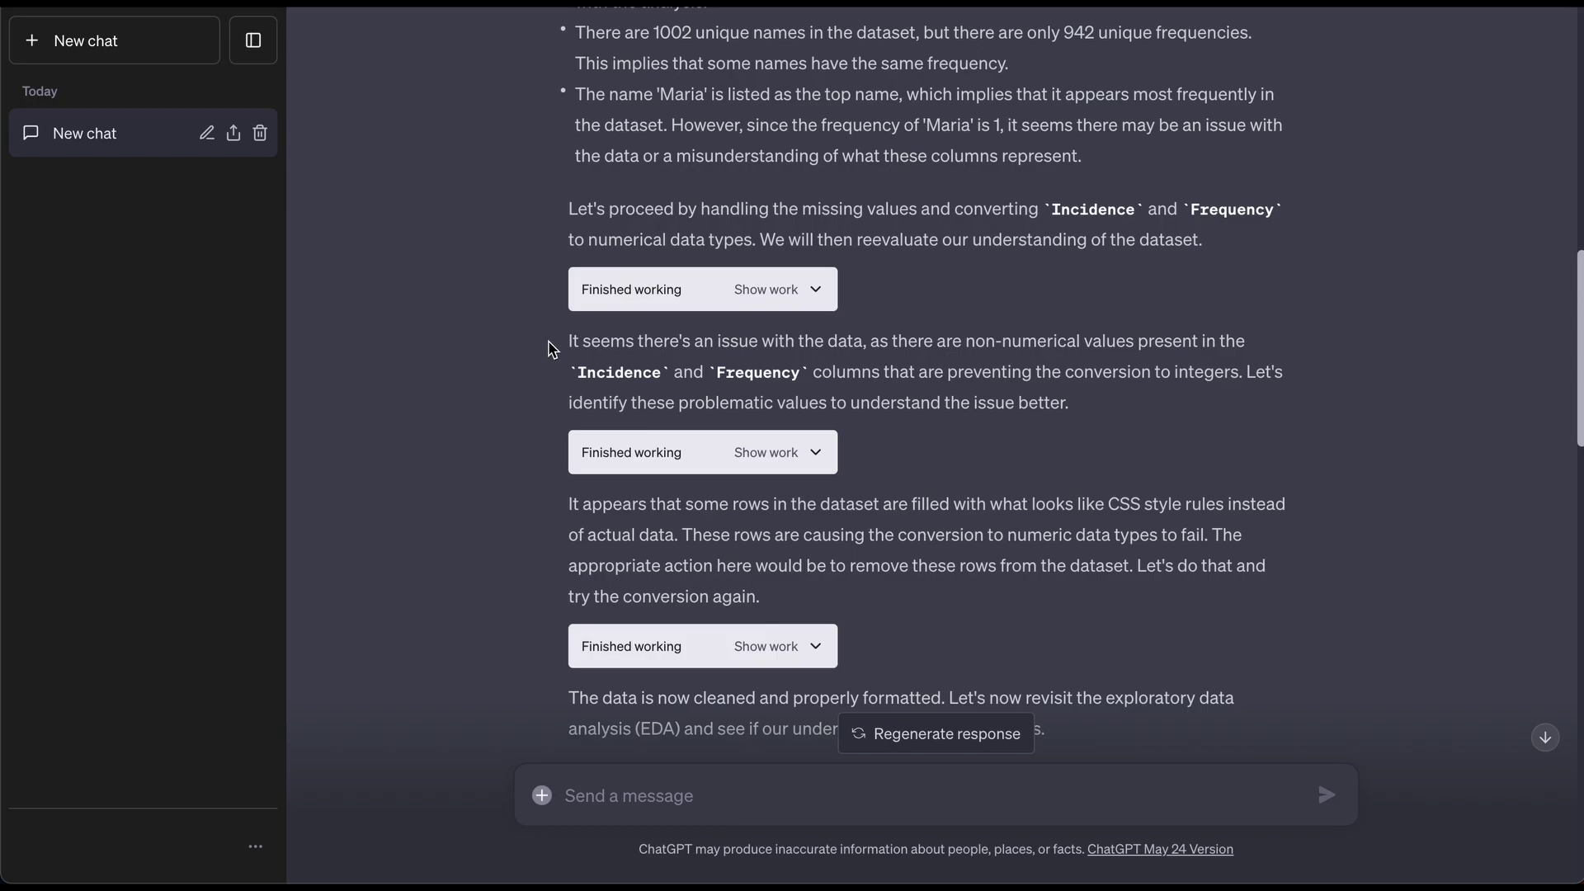
{"action": "scroll", "coordinate": [509, 439], "scroll_direction": "down", "scroll_amount": 1}
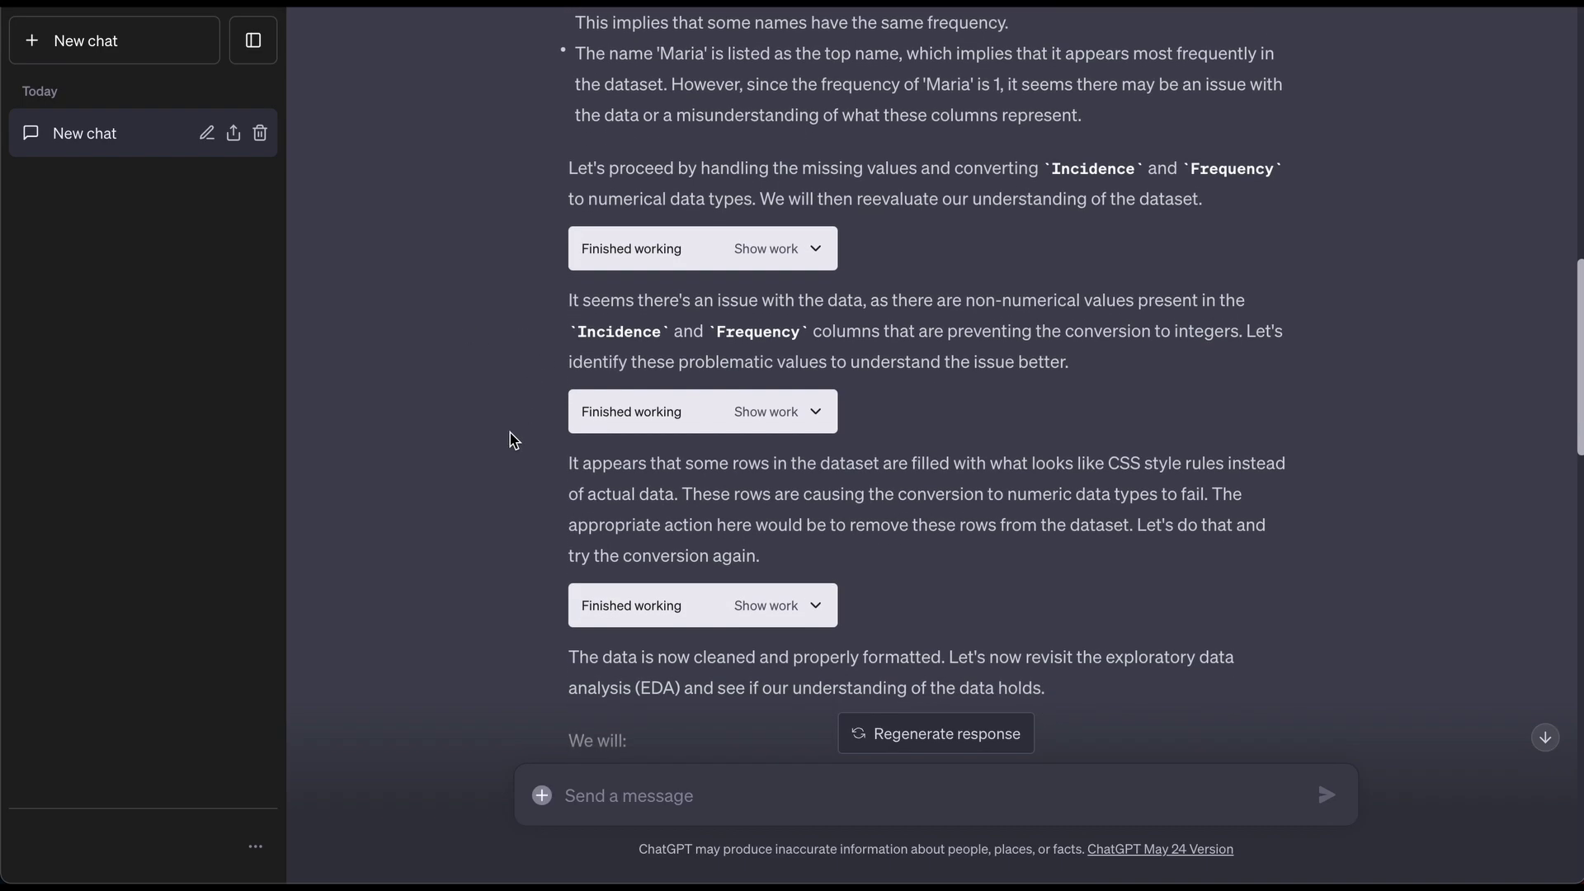
{"action": "scroll", "coordinate": [509, 439], "scroll_direction": "down", "scroll_amount": 4}
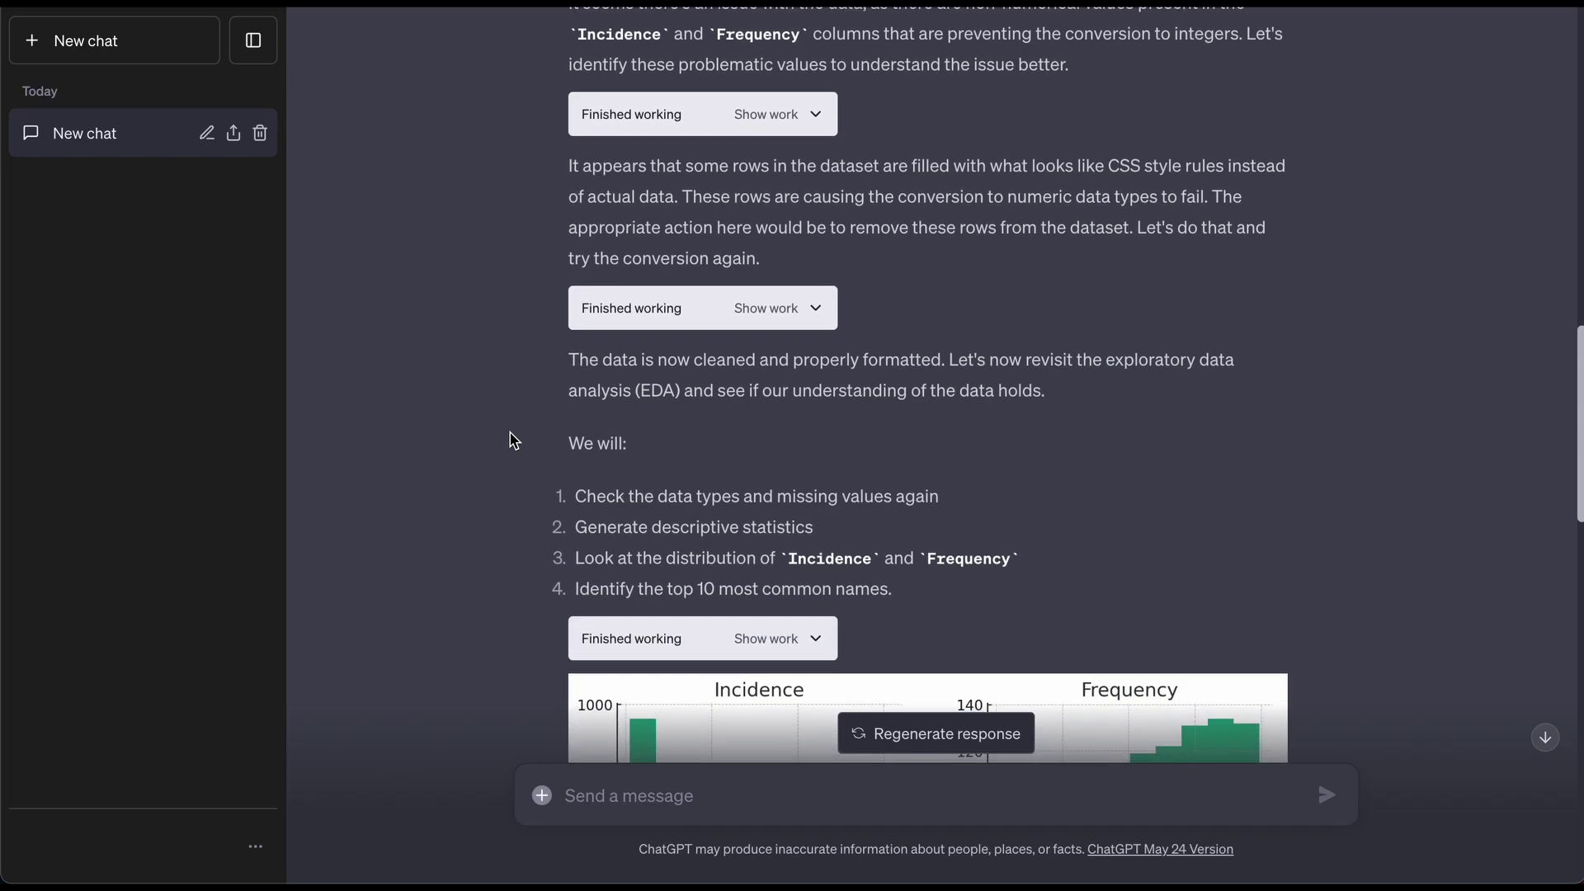
{"action": "scroll", "coordinate": [509, 439], "scroll_direction": "down", "scroll_amount": 5}
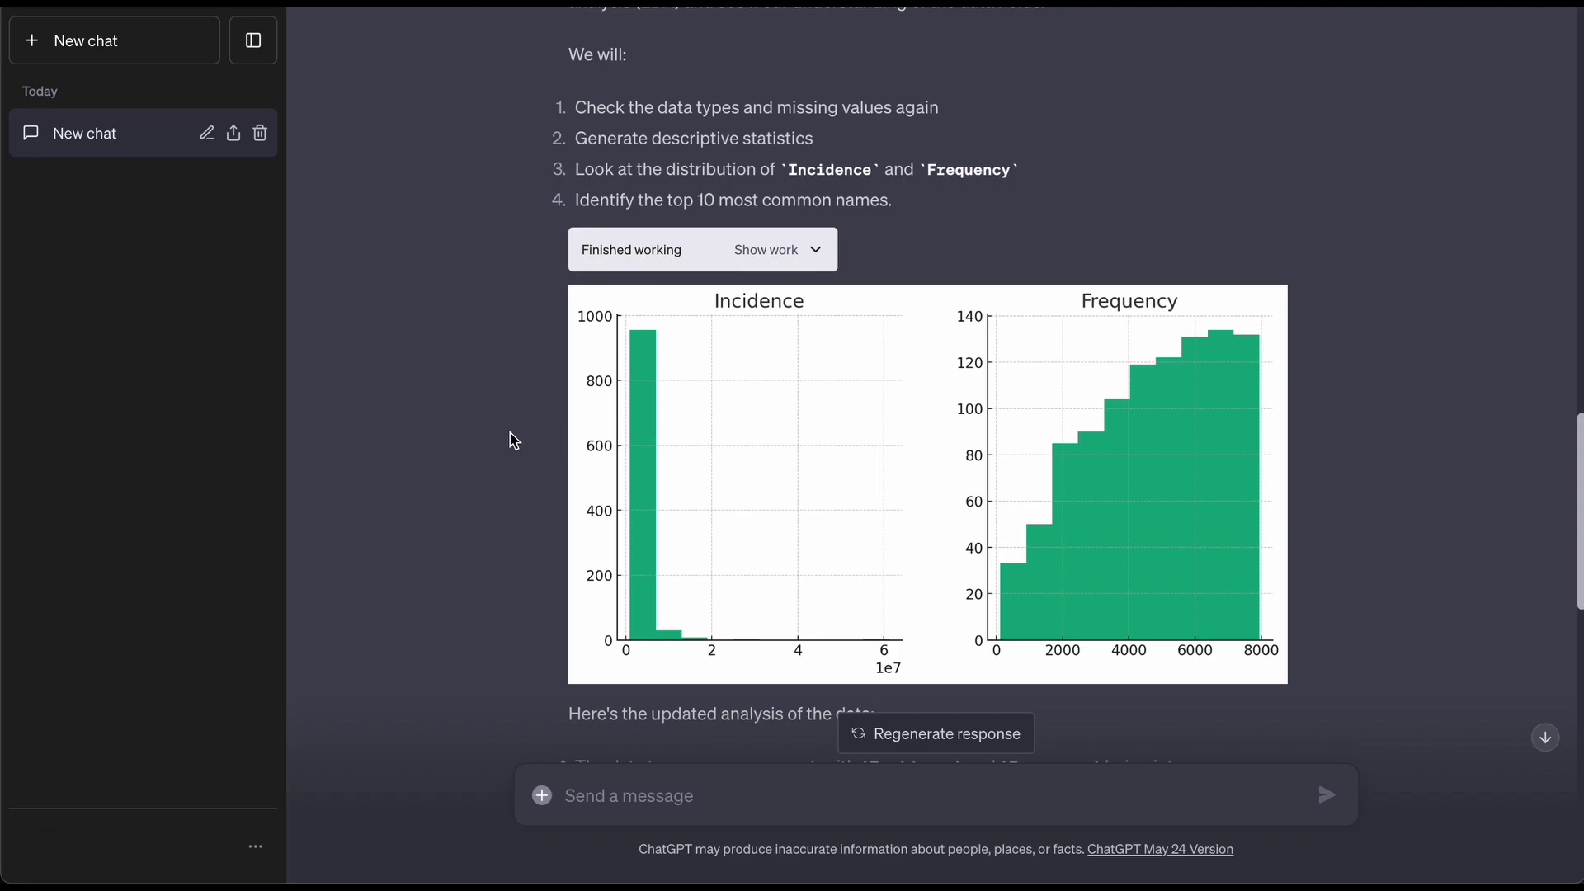
{"action": "scroll", "coordinate": [509, 439], "scroll_direction": "down", "scroll_amount": 2}
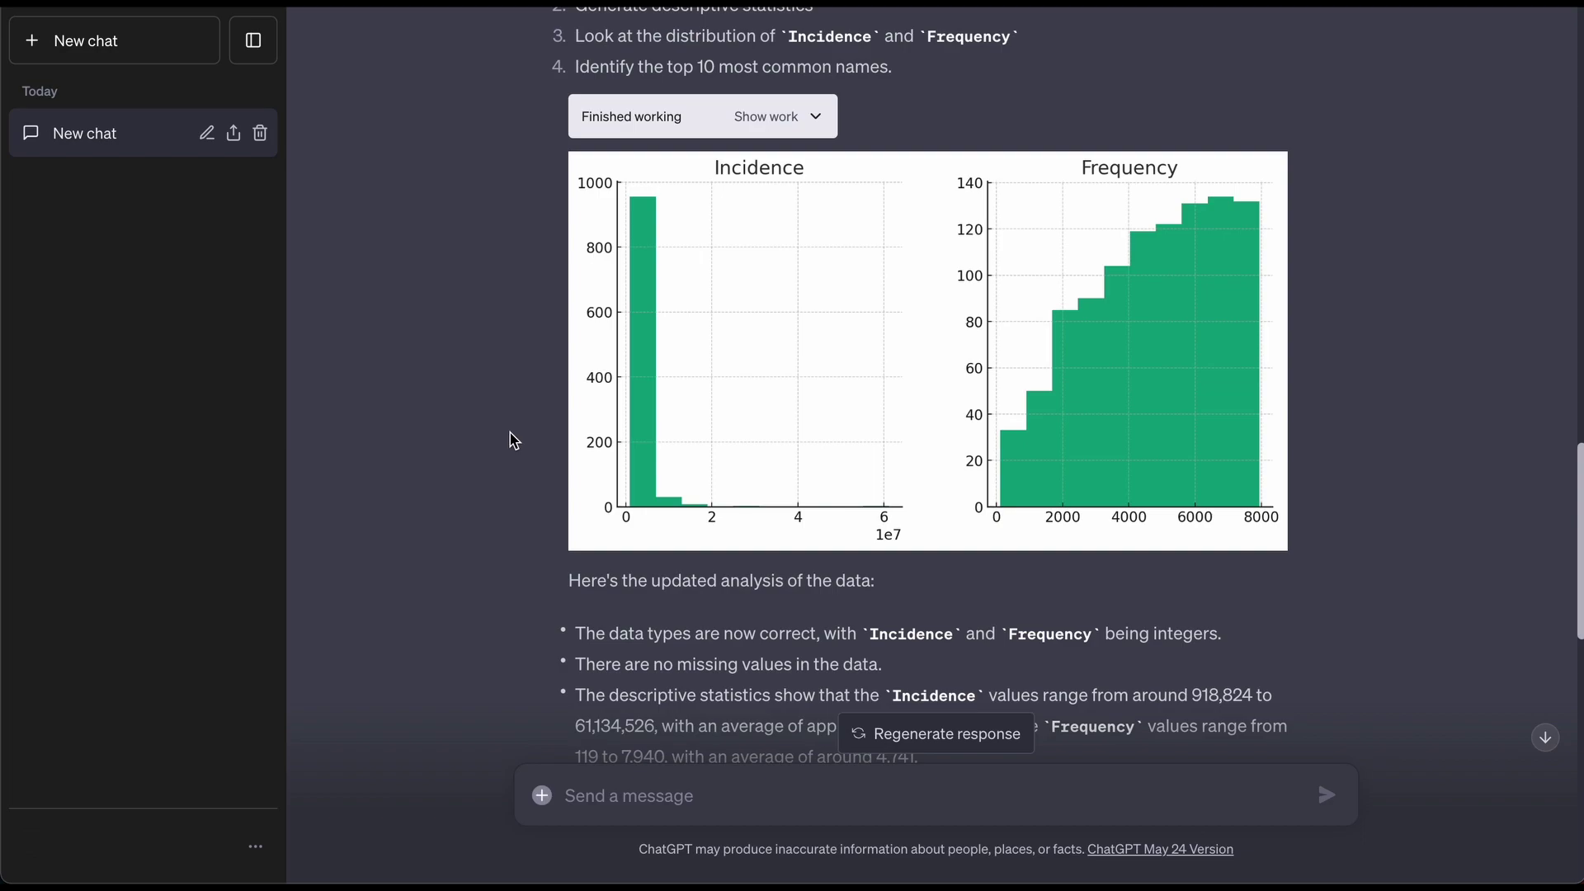
{"action": "scroll", "coordinate": [512, 439], "scroll_direction": "down", "scroll_amount": 3}
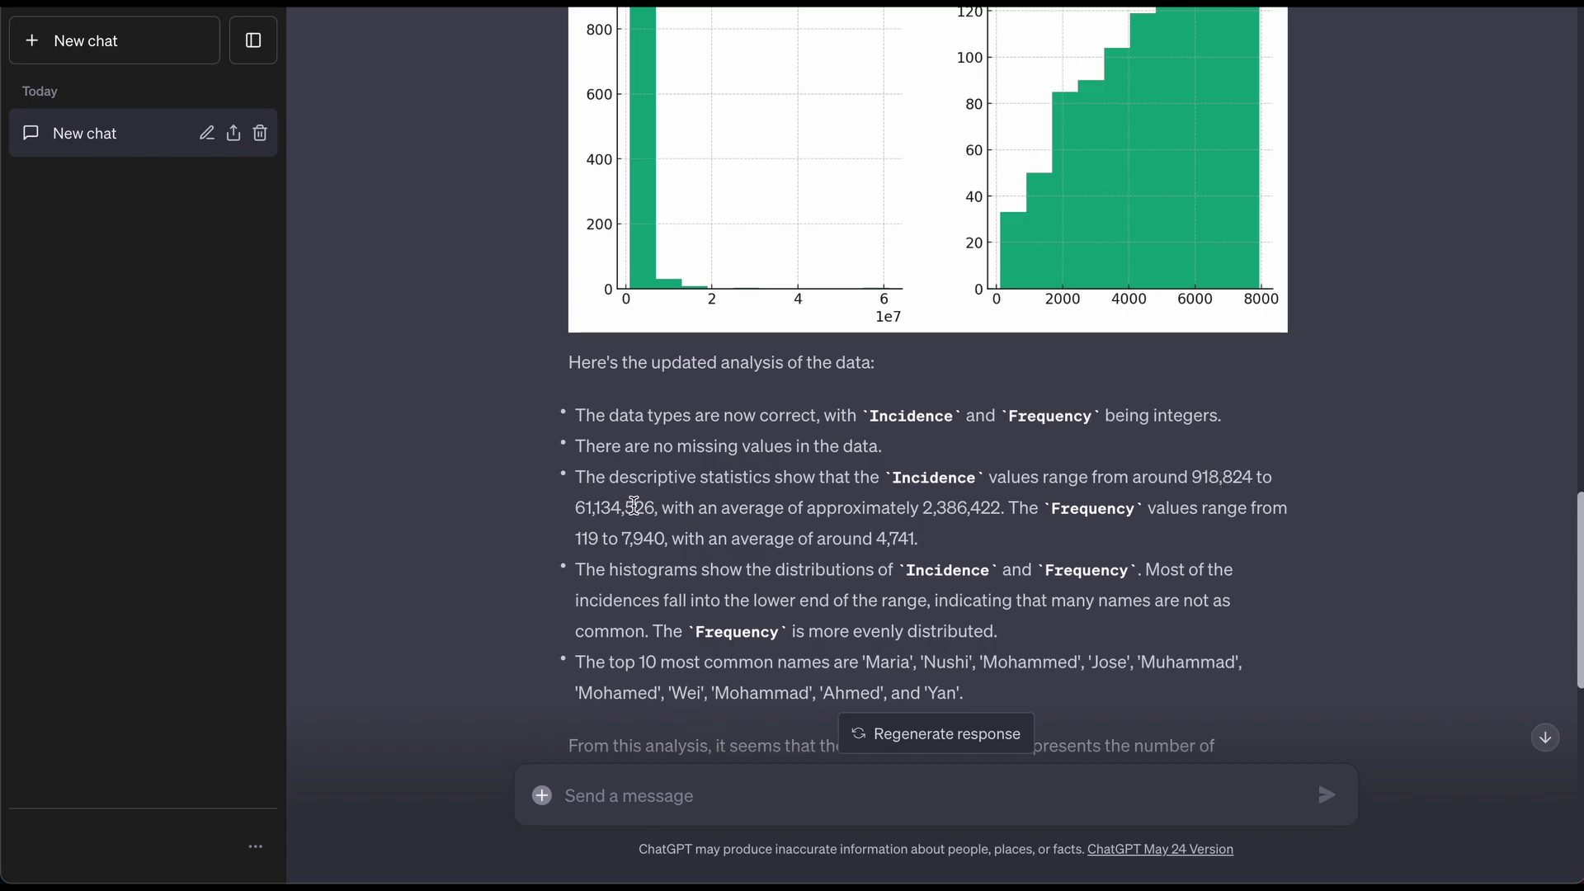
{"action": "scroll", "coordinate": [535, 536], "scroll_direction": "down", "scroll_amount": 2}
{"action": "scroll", "coordinate": [535, 537], "scroll_direction": "up", "scroll_amount": 1}
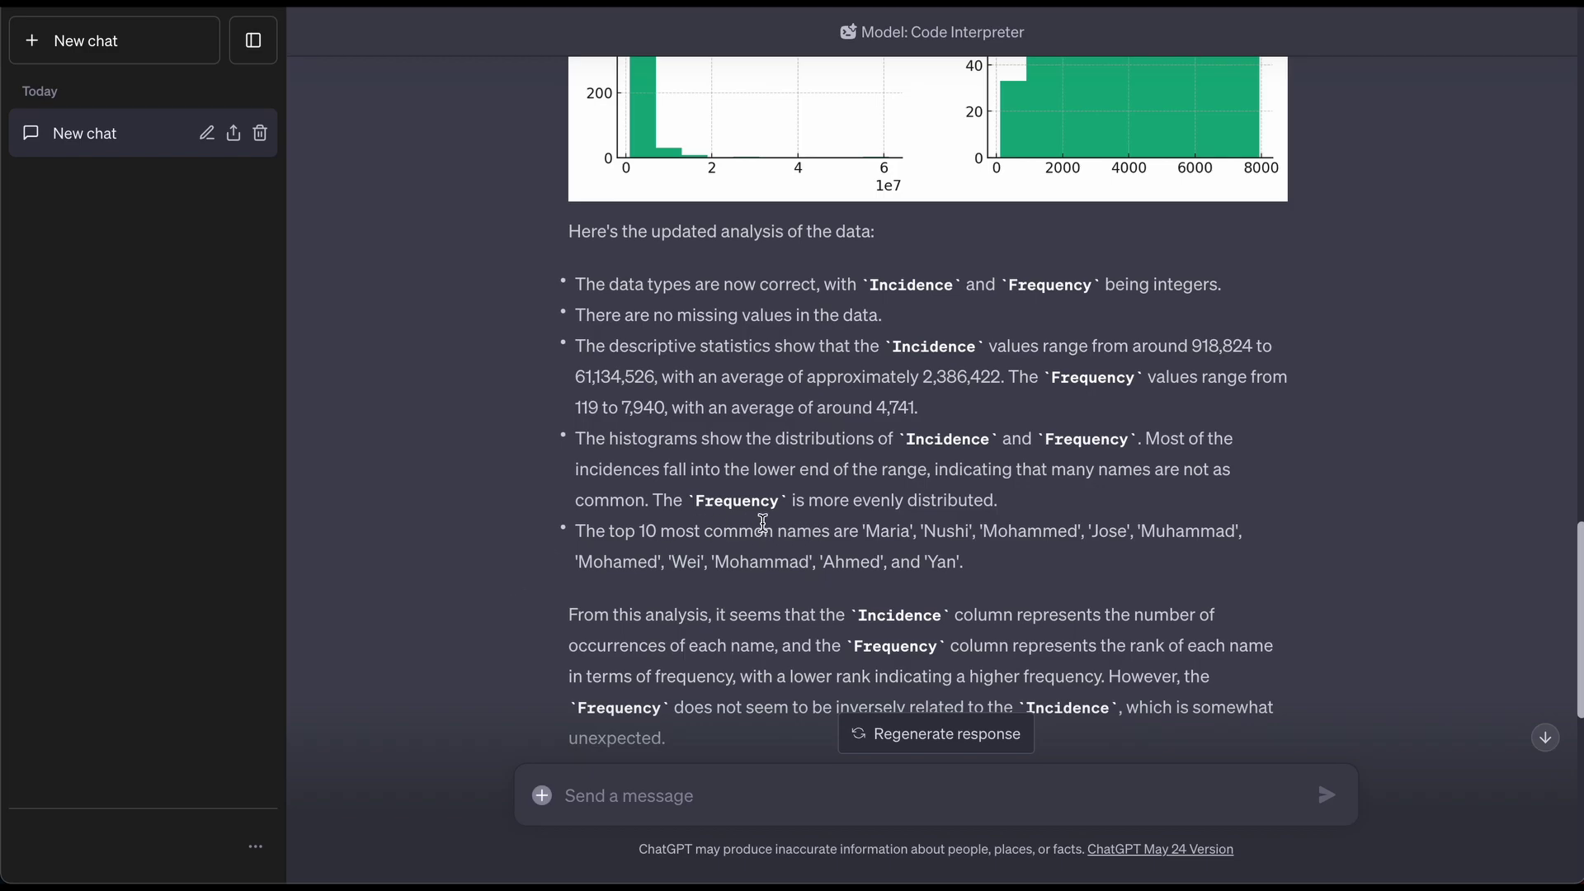
Step: Scroll through the reply to read the -0.53 Incidence–Frequency correlation and conclusion
{"action": "scroll", "coordinate": [437, 588], "scroll_direction": "down", "scroll_amount": 3}
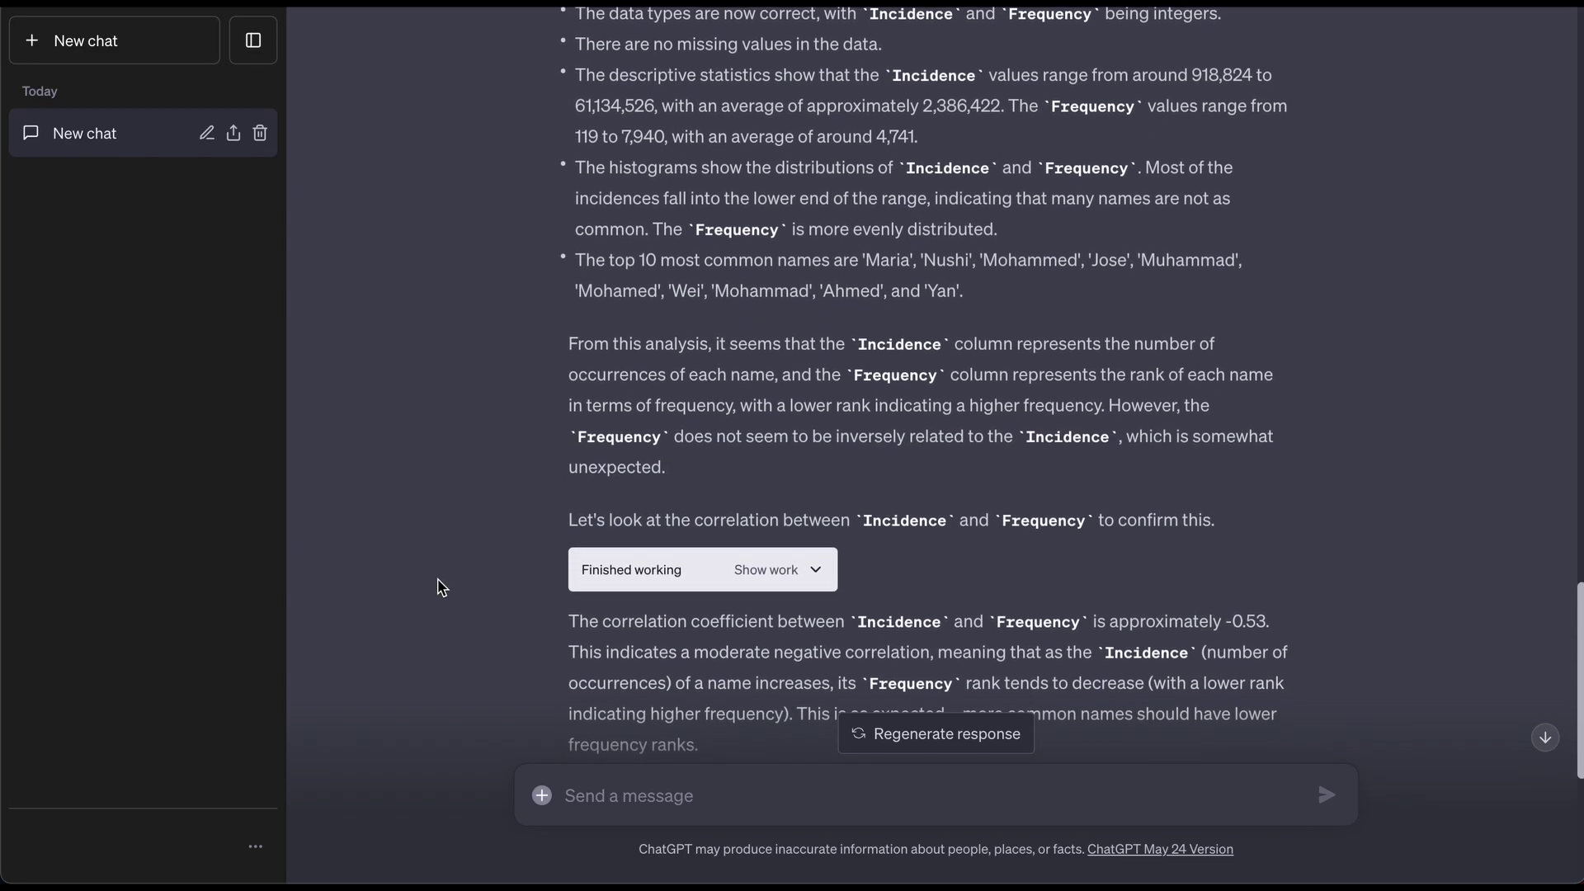
{"action": "scroll", "coordinate": [437, 588], "scroll_direction": "down", "scroll_amount": 3}
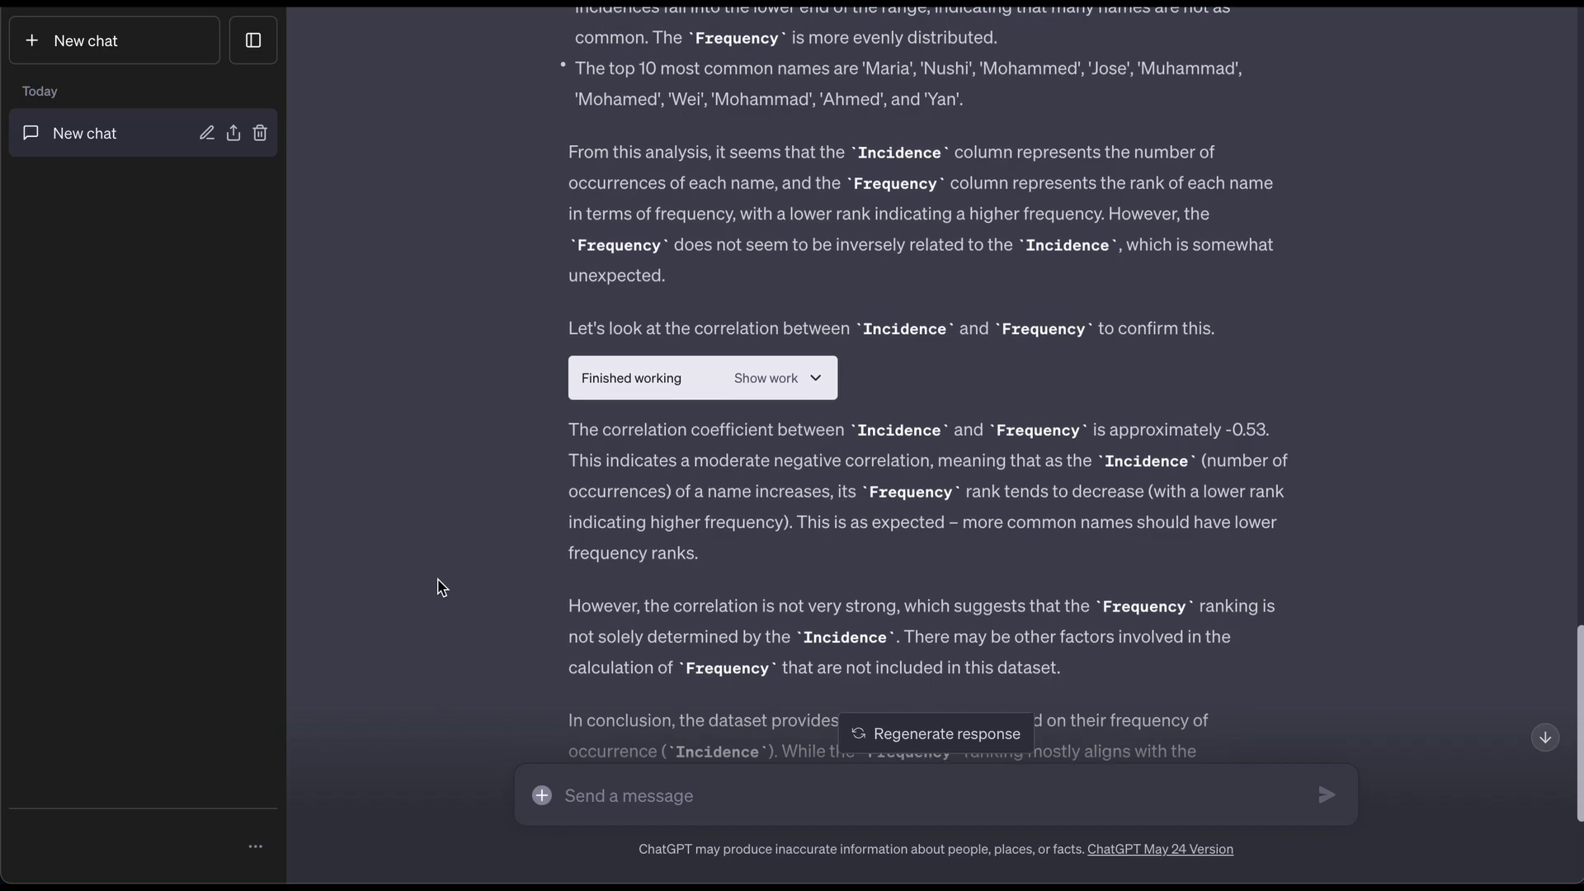
{"action": "scroll", "coordinate": [437, 588], "scroll_direction": "down", "scroll_amount": 2}
{"action": "scroll", "coordinate": [437, 588], "scroll_direction": "down", "scroll_amount": 1}
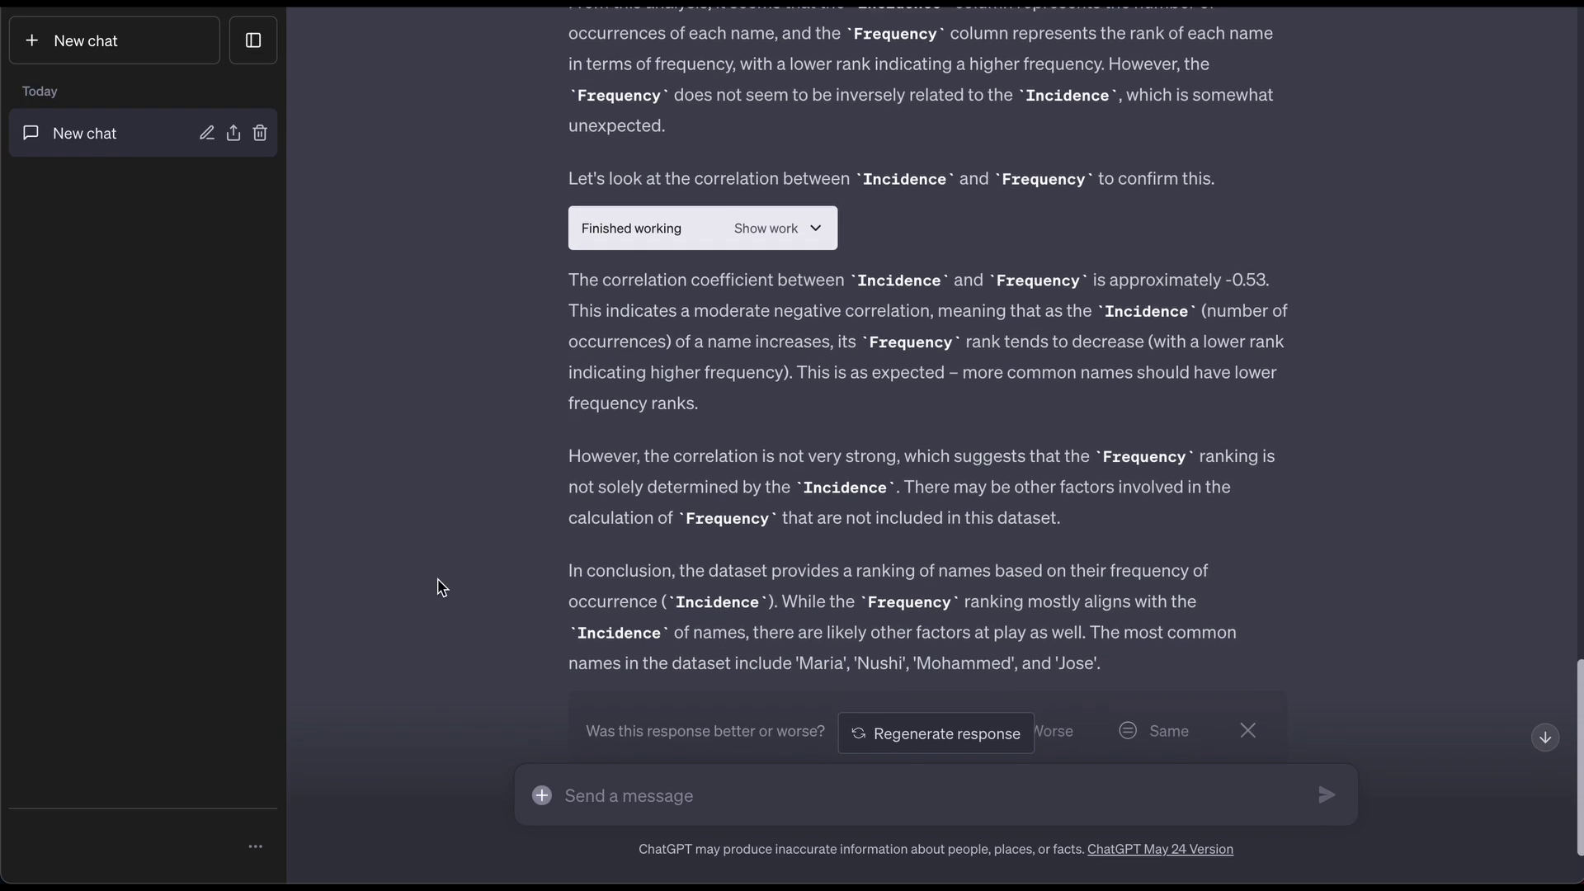
{"action": "scroll", "coordinate": [438, 587], "scroll_direction": "down", "scroll_amount": 2}
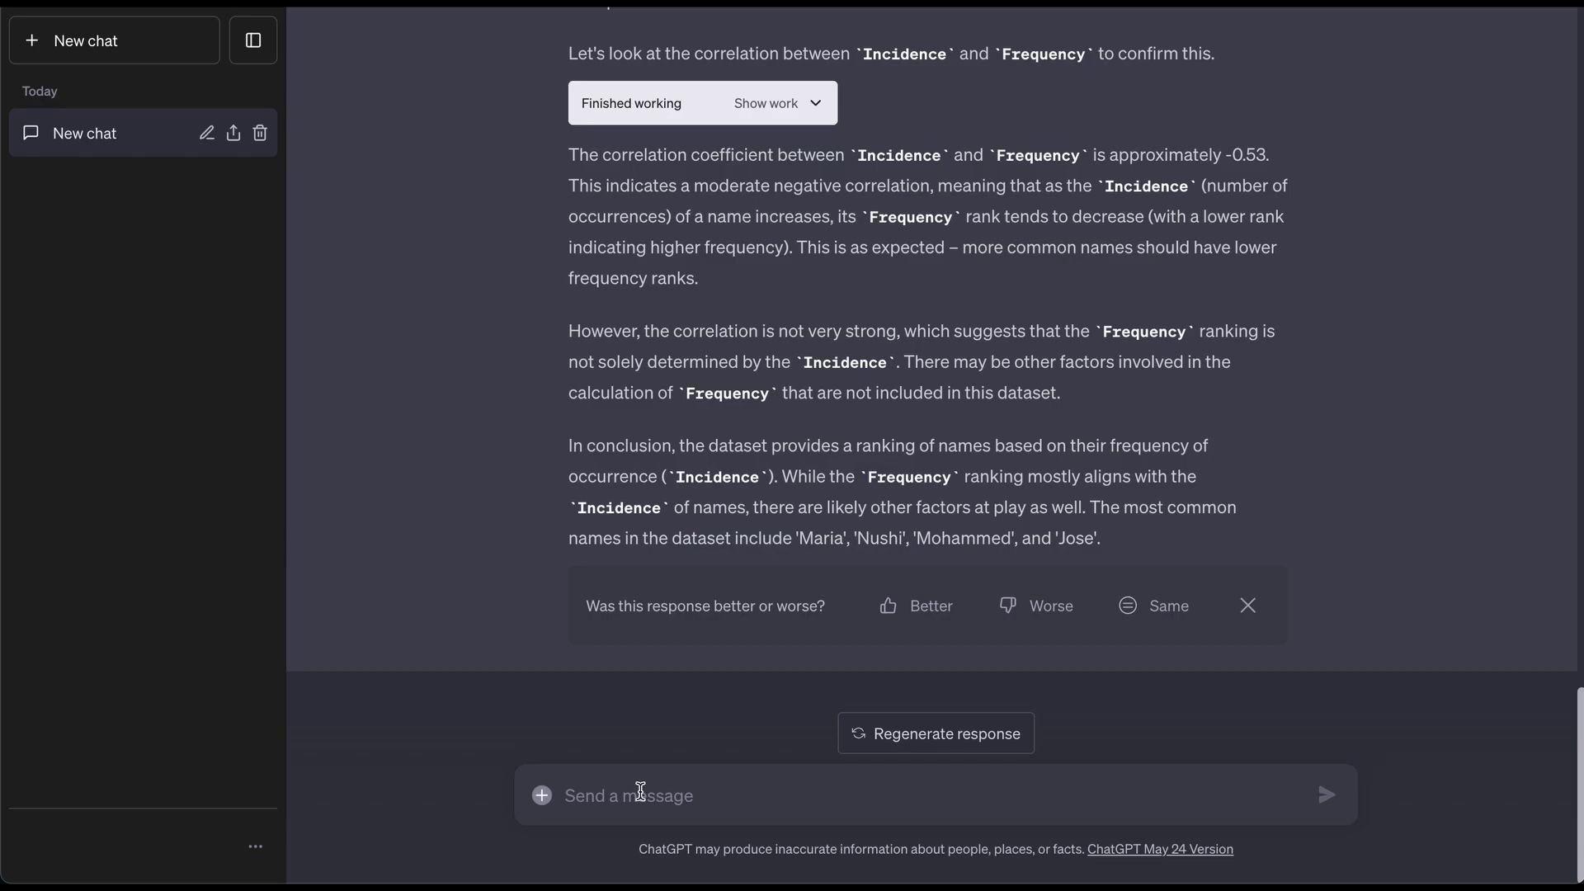
Step: Ask for a scannable QR code that shows the results of this data
{"action": "type", "text": "crea"}
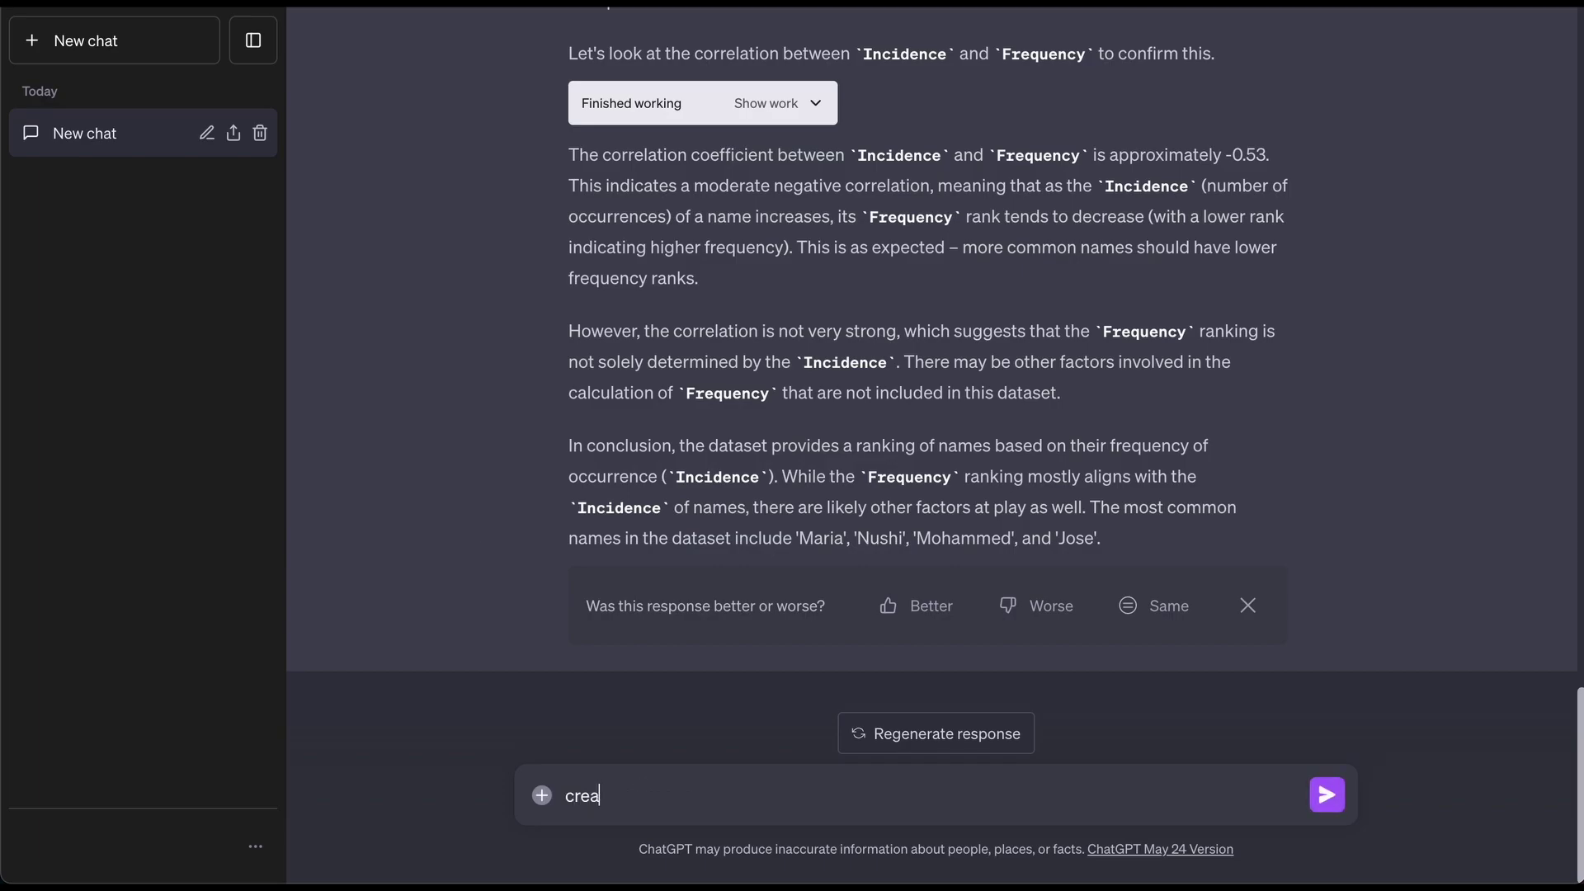
{"action": "type", "text": "te aqr code"}
{"action": "key", "text": "BackSpace"}
{"action": "key", "text": "BackSpace"}
{"action": "key", "text": "BackSpace"}
{"action": "key", "text": "BackSpace"}
{"action": "key", "text": "BackSpace"}
{"action": "key", "text": "BackSpace"}
{"action": "key", "text": "BackSpace"}
{"action": "type", "text": "qr code that I can scant"}
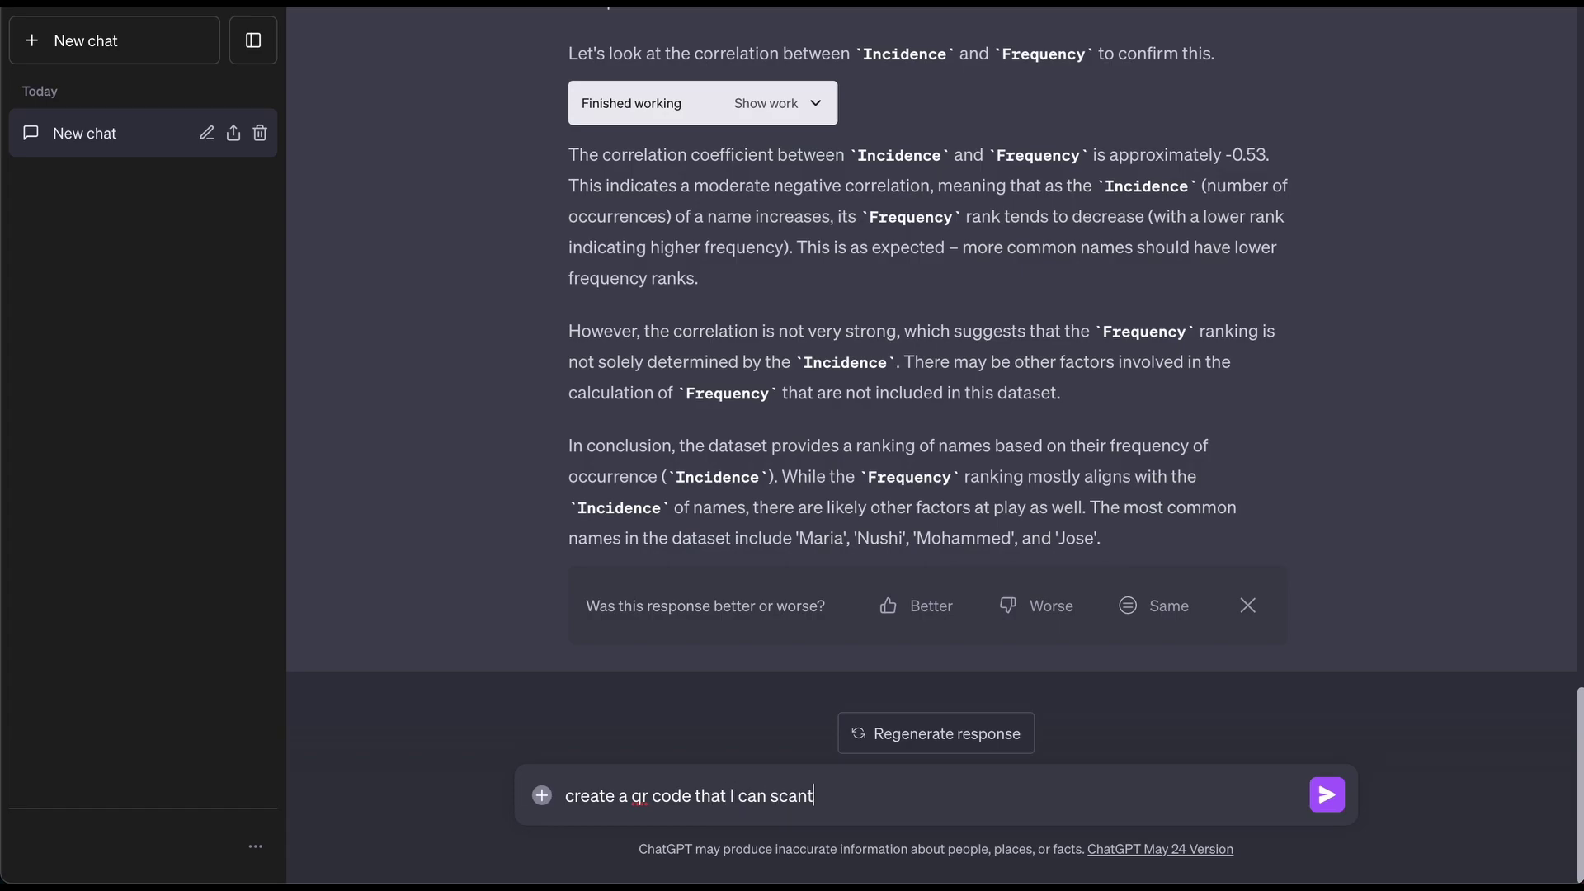
{"action": "key", "text": "BackSpace"}
{"action": "type", "text": "that enables me to see"}
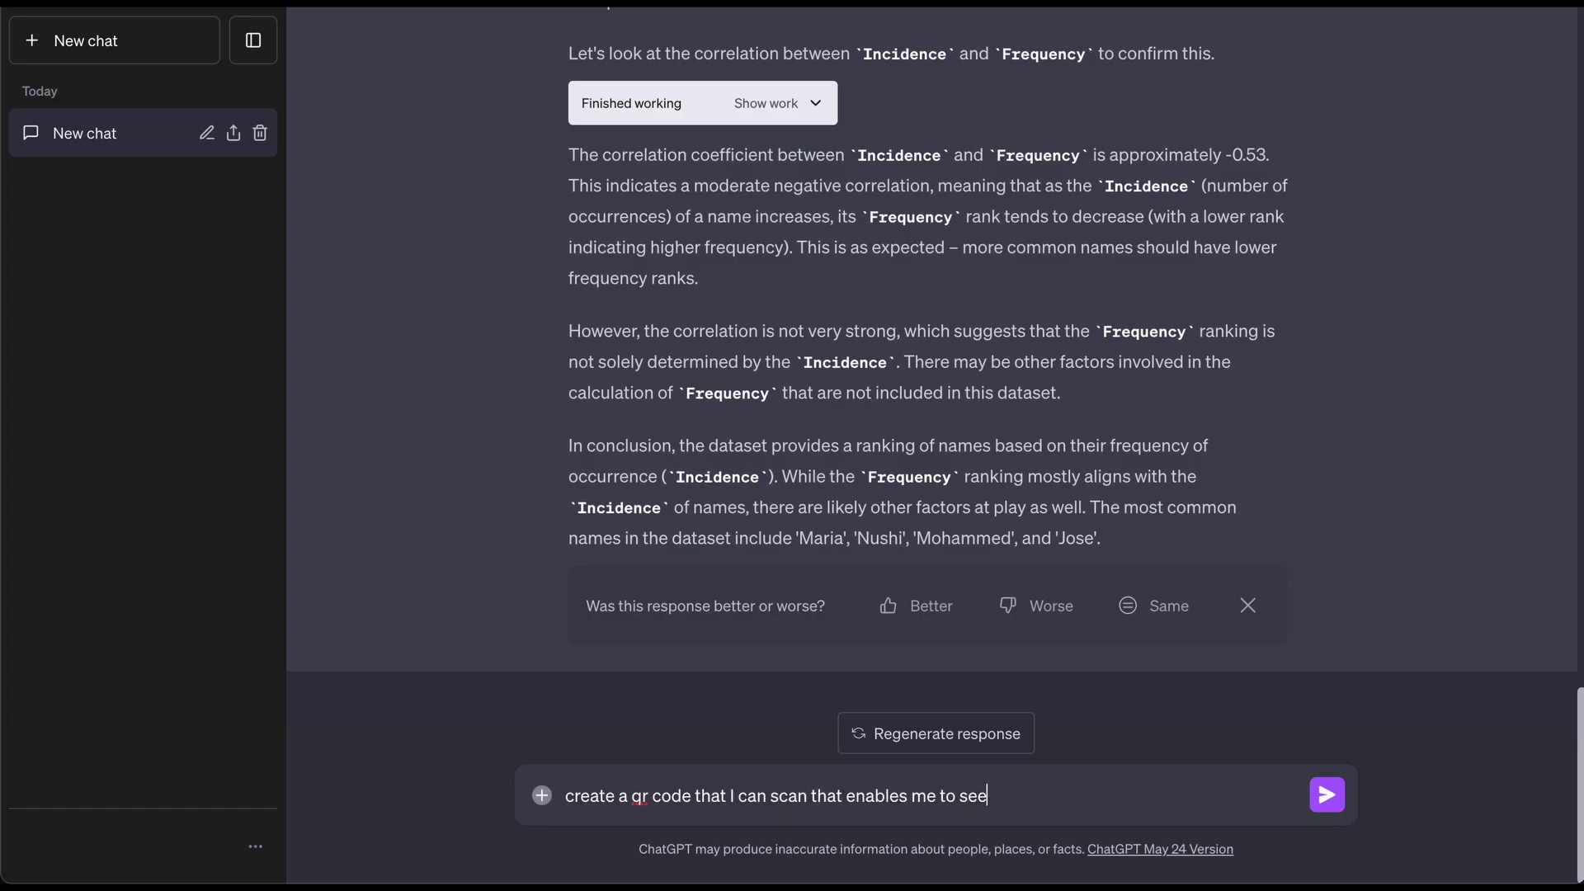
{"action": "type", "text": " the results of this data"}
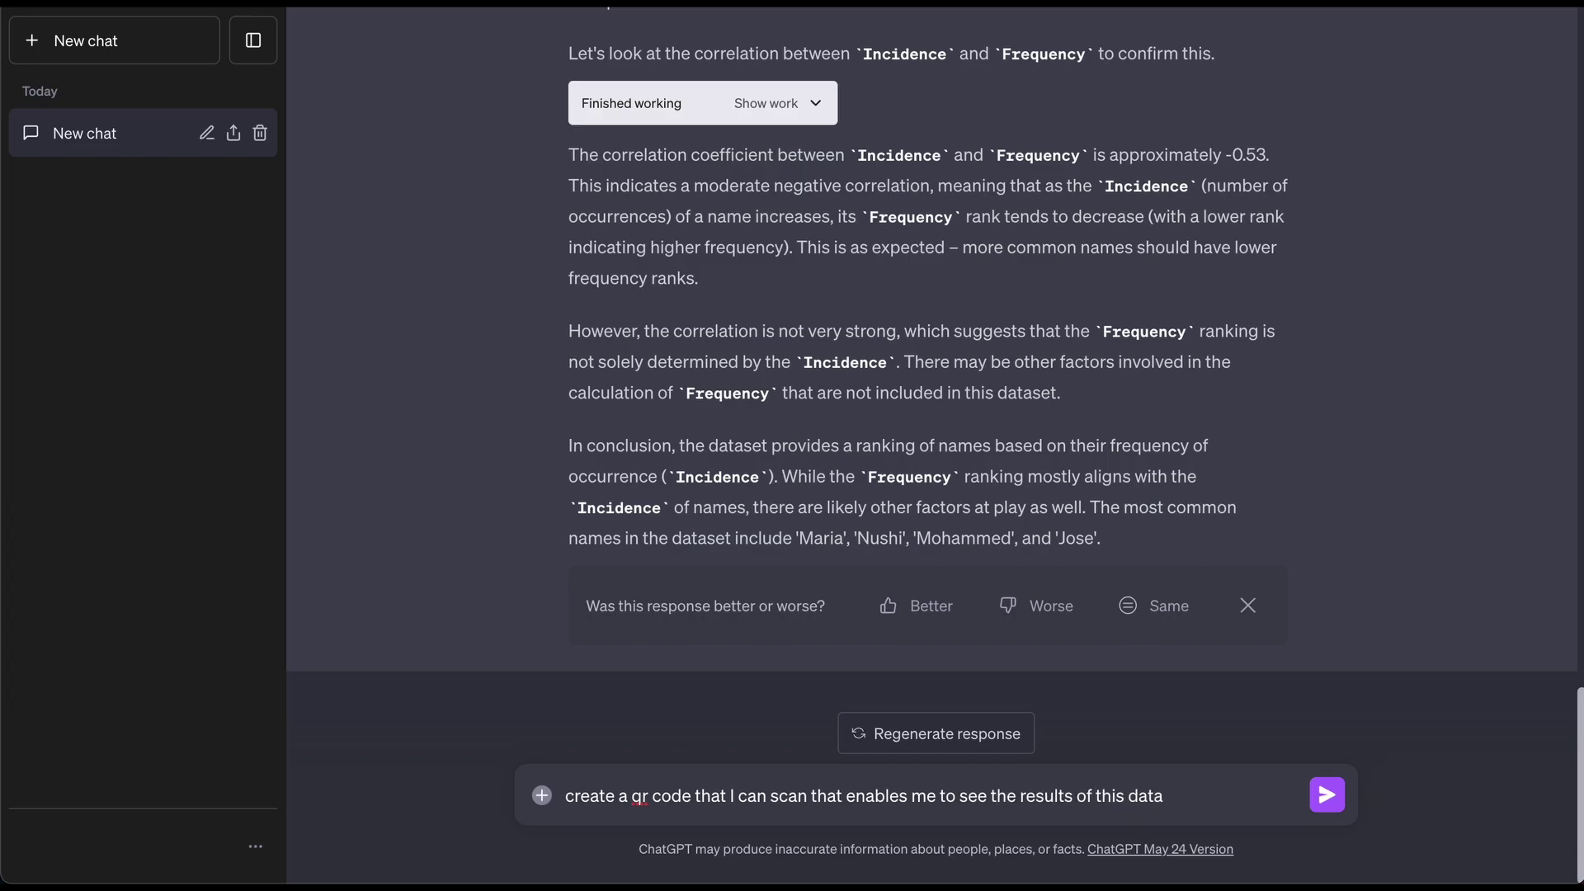
{"action": "key", "text": "Return"}
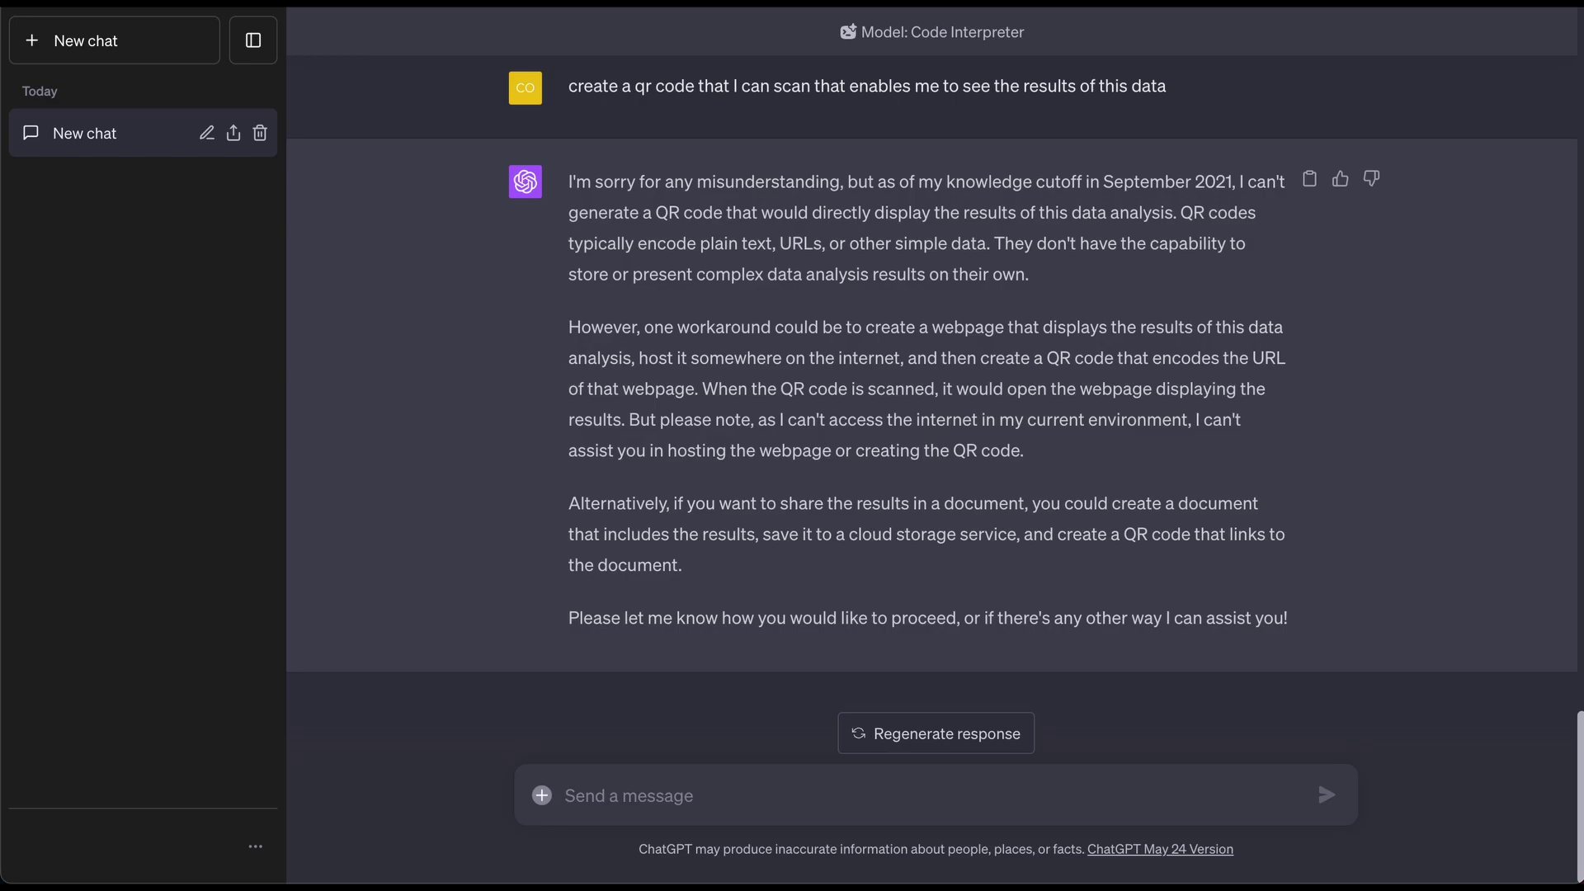
Step: Send 'create a qr code that links to the open ai website'
{"action": "type", "text": "create a "}
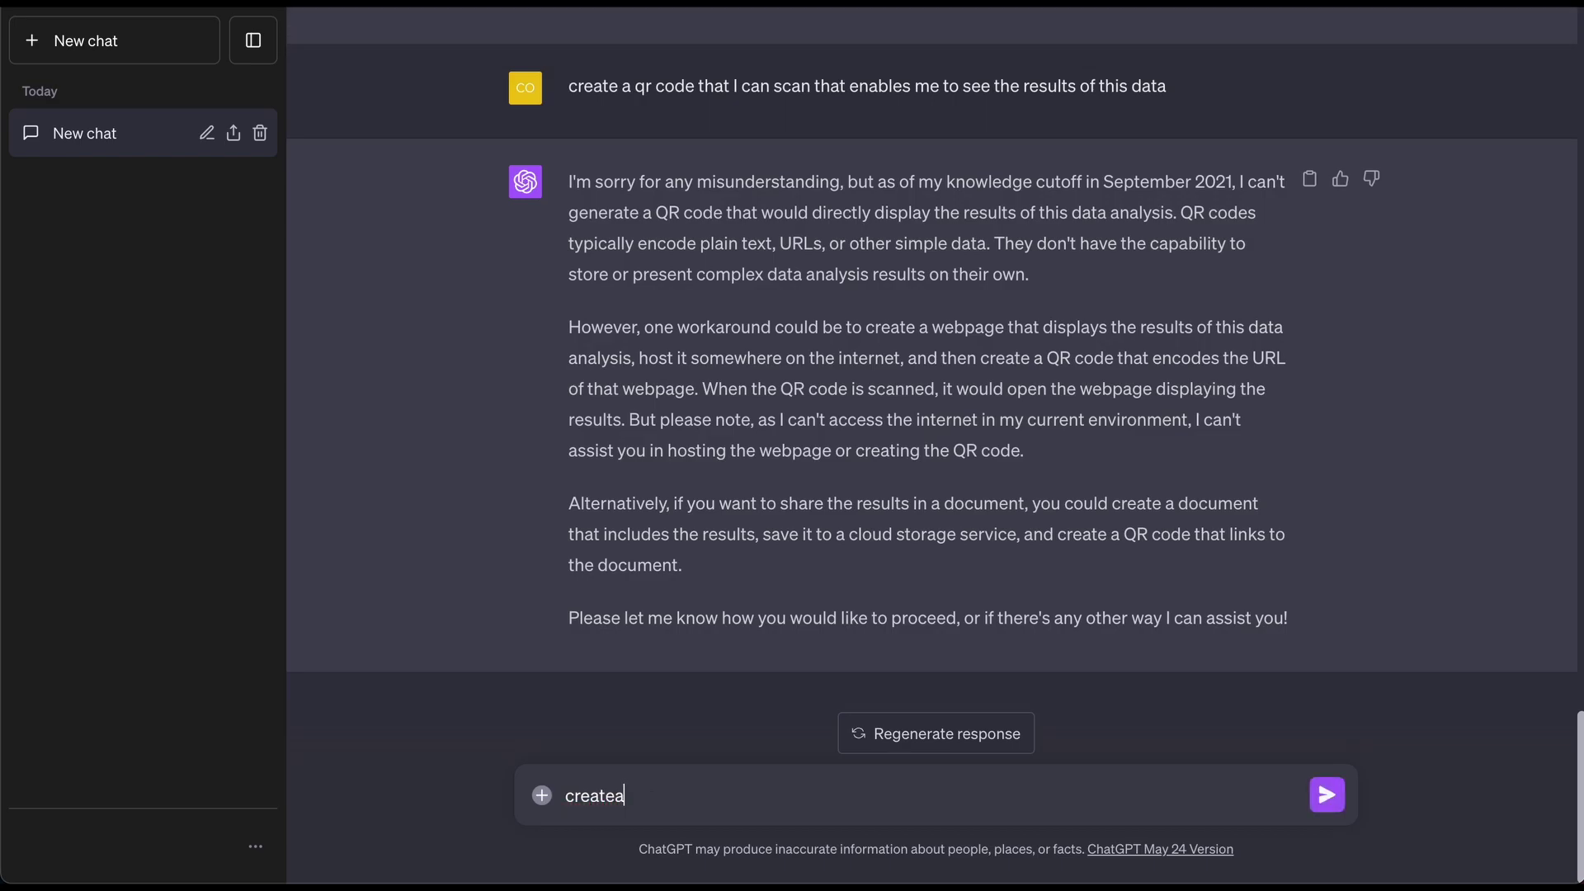
{"action": "type", "text": "qr code that links to the "}
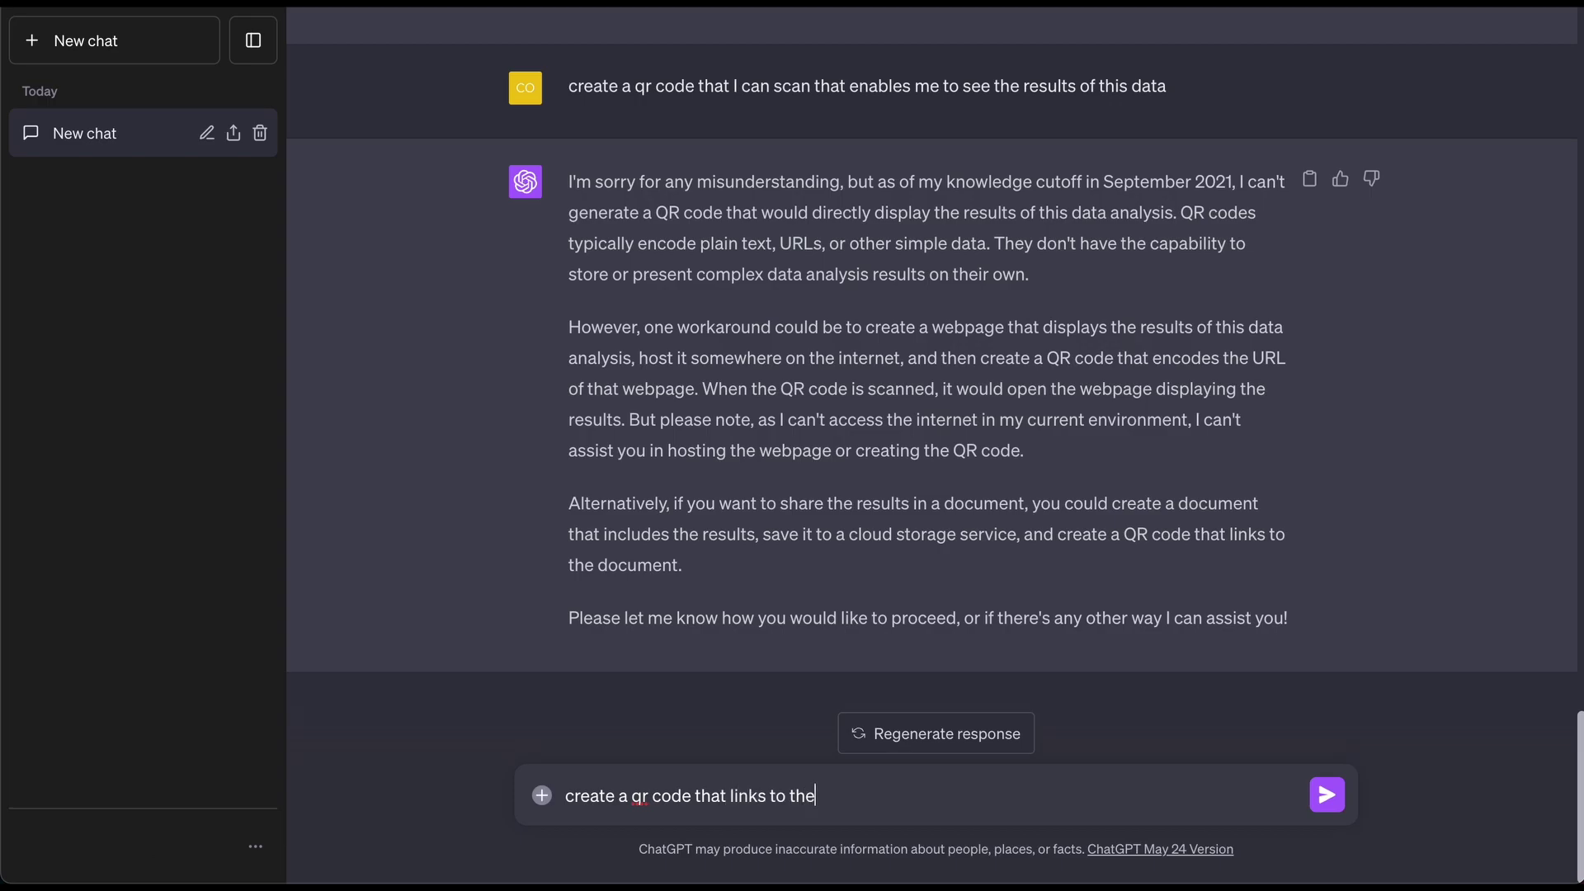
{"action": "type", "text": "open ai website"}
{"action": "key", "text": "Return"}
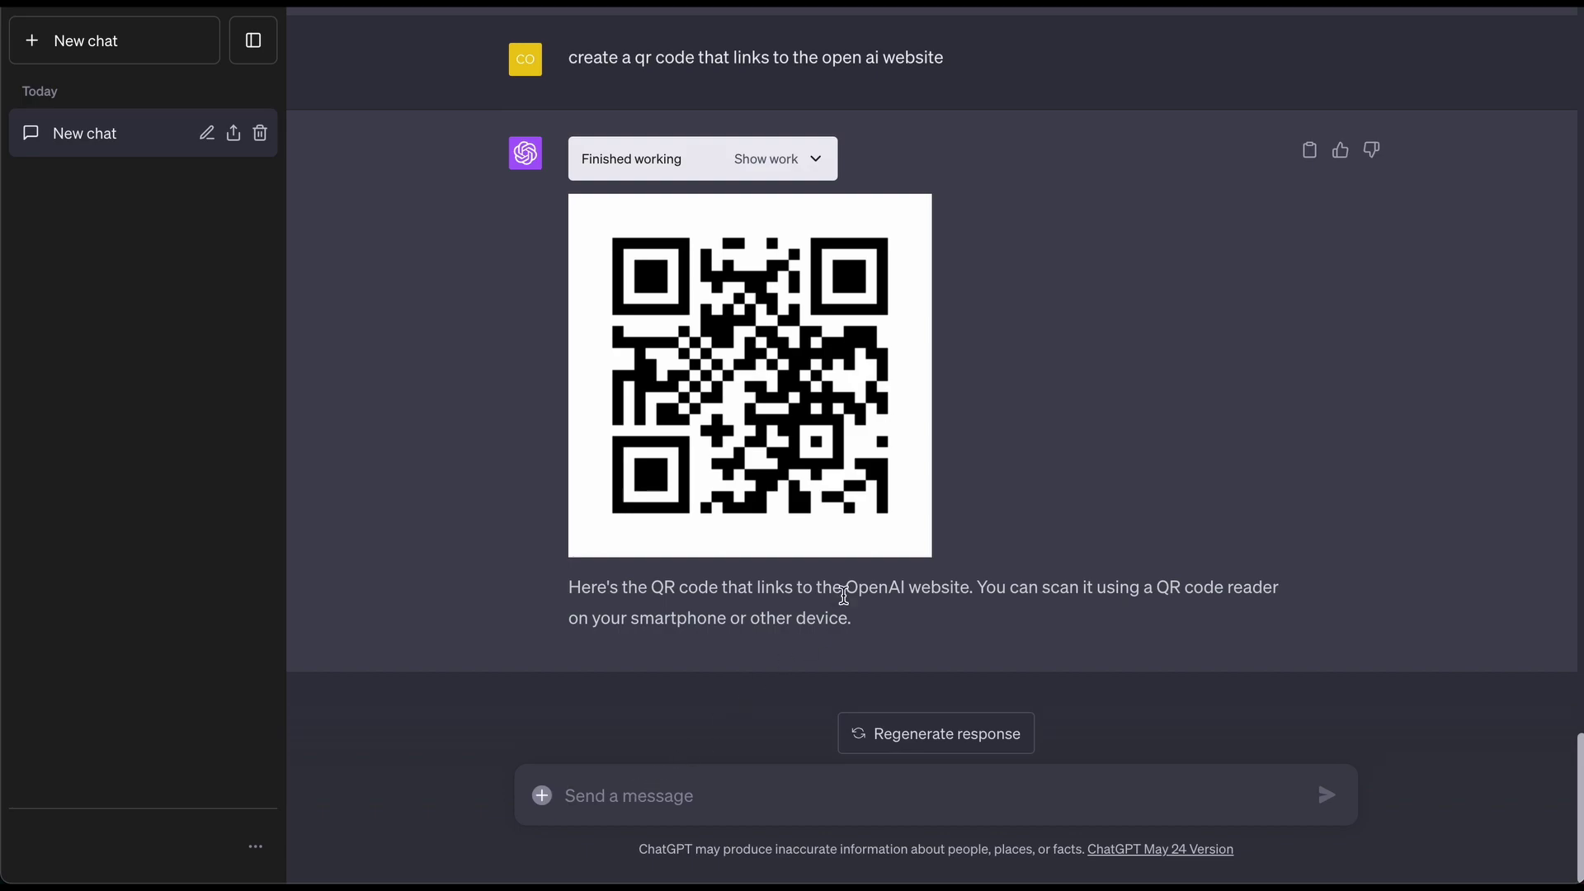
Step: Review the earlier replies, then paste the copied robot image into the message box
{"action": "scroll", "coordinate": [845, 596], "scroll_direction": "up", "scroll_amount": 4}
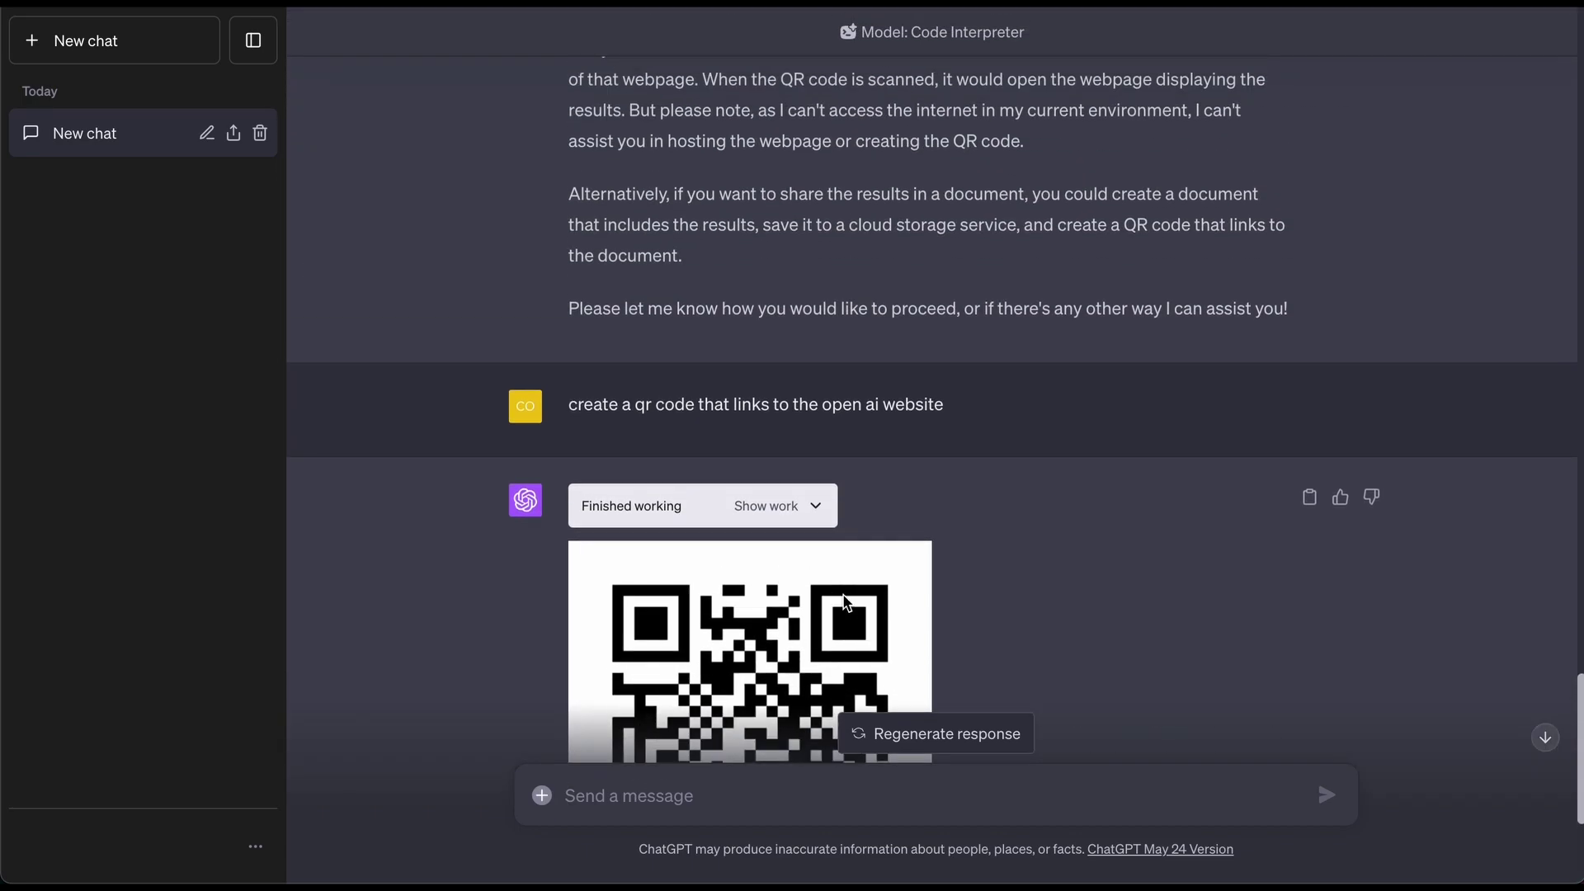
{"action": "scroll", "coordinate": [942, 552], "scroll_direction": "down", "scroll_amount": 4}
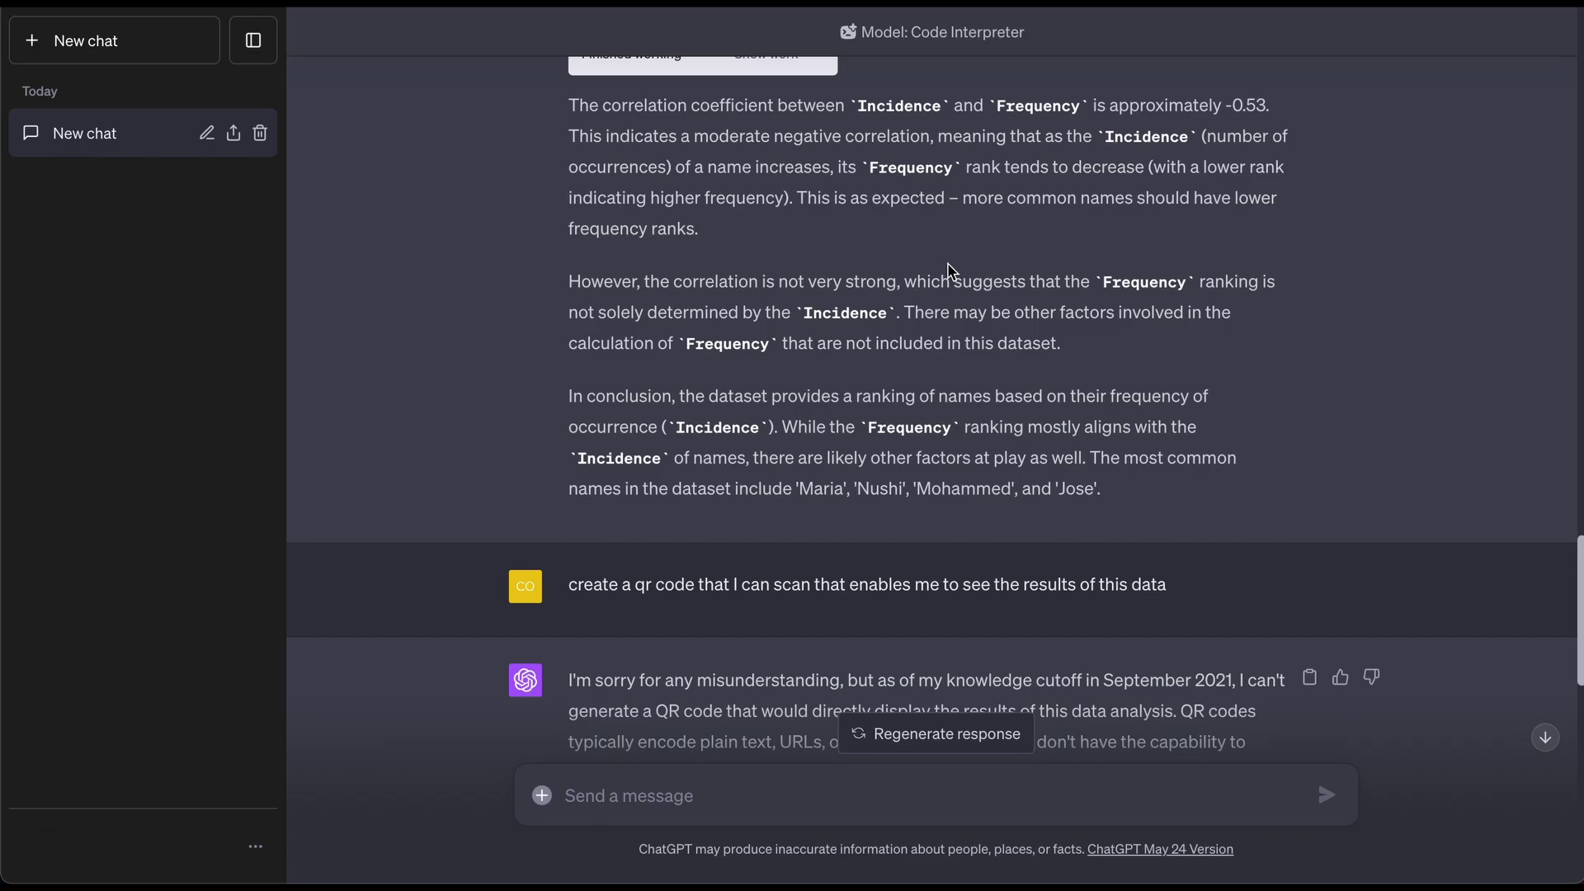
{"action": "scroll", "coordinate": [949, 271], "scroll_direction": "down", "scroll_amount": 10}
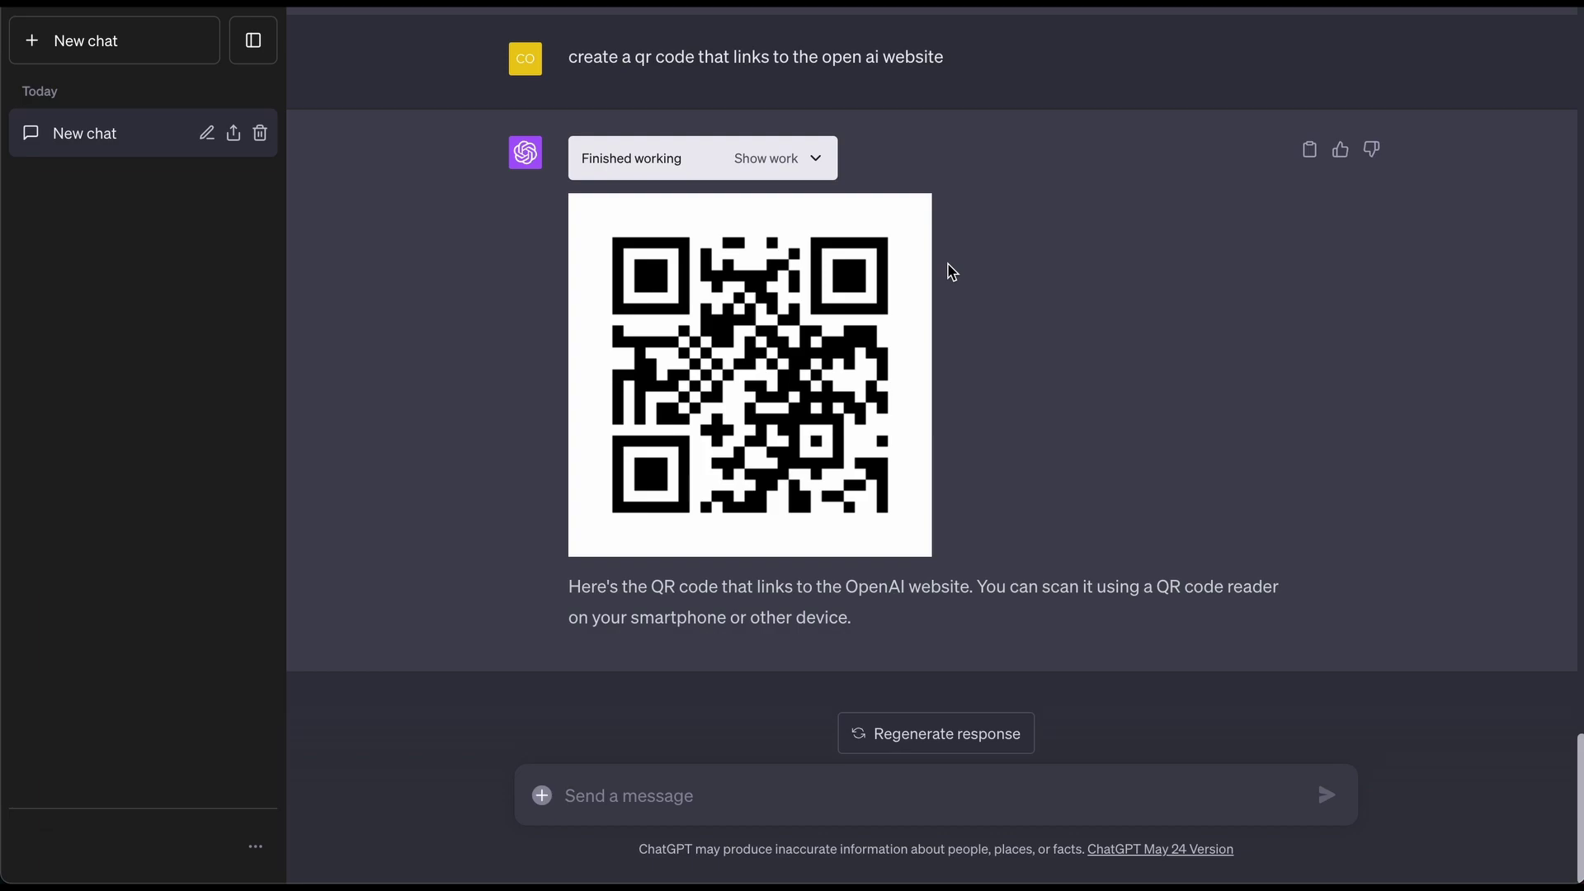
{"action": "key", "text": "ctrl+v"}
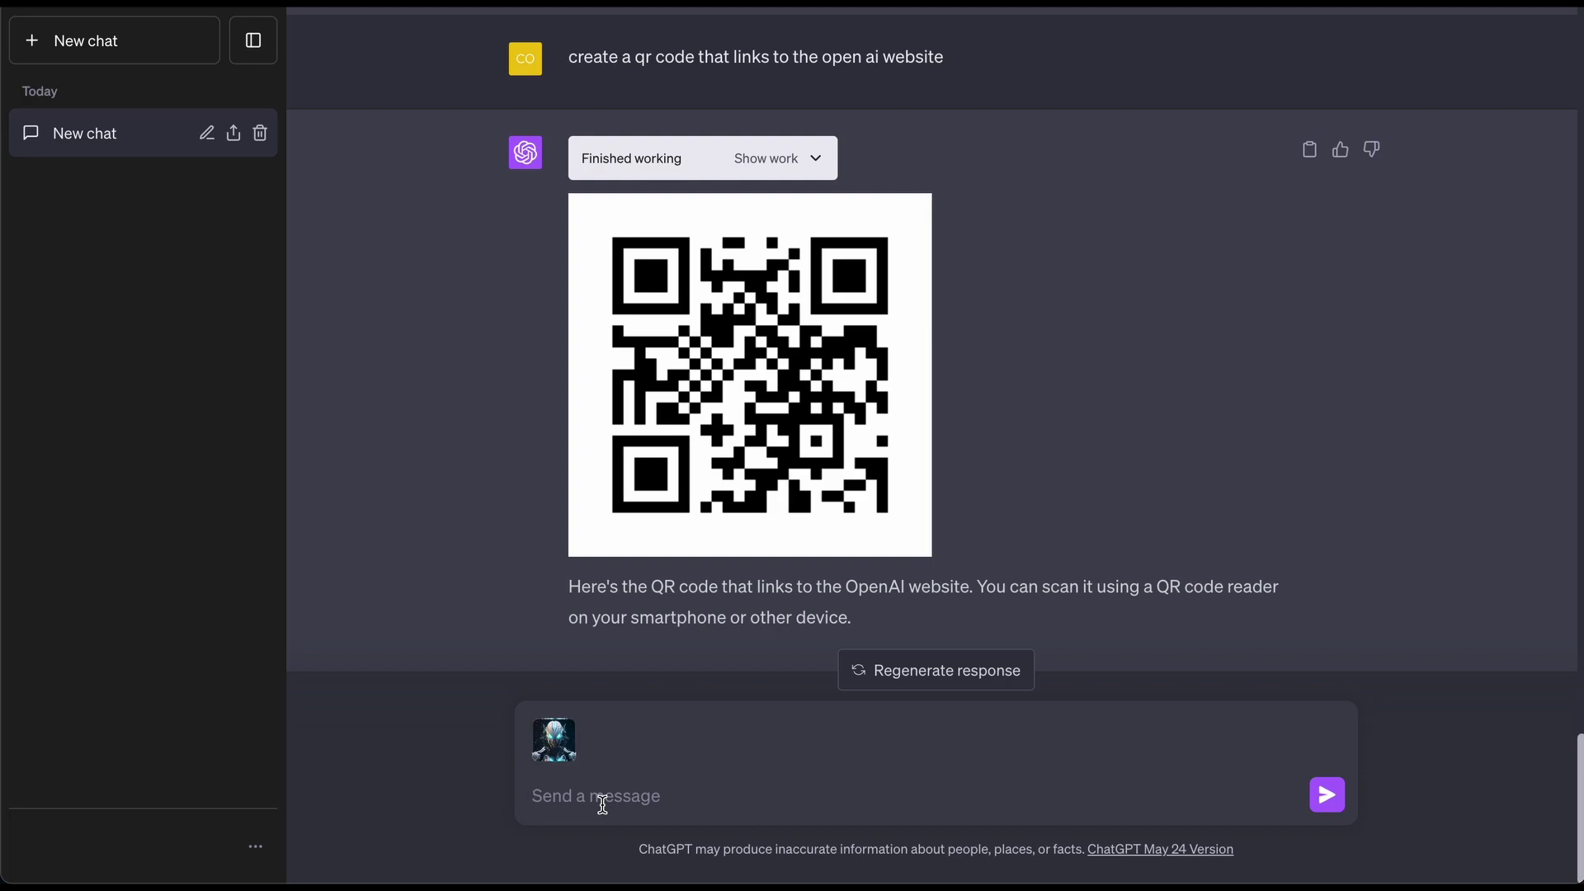
Step: Send 'create a color palette with this image', correcting the misspelled 'pallete'
{"action": "type", "text": "createa"}
{"action": "key", "text": "BackSpace"}
{"action": "type", "text": "a color palle"}
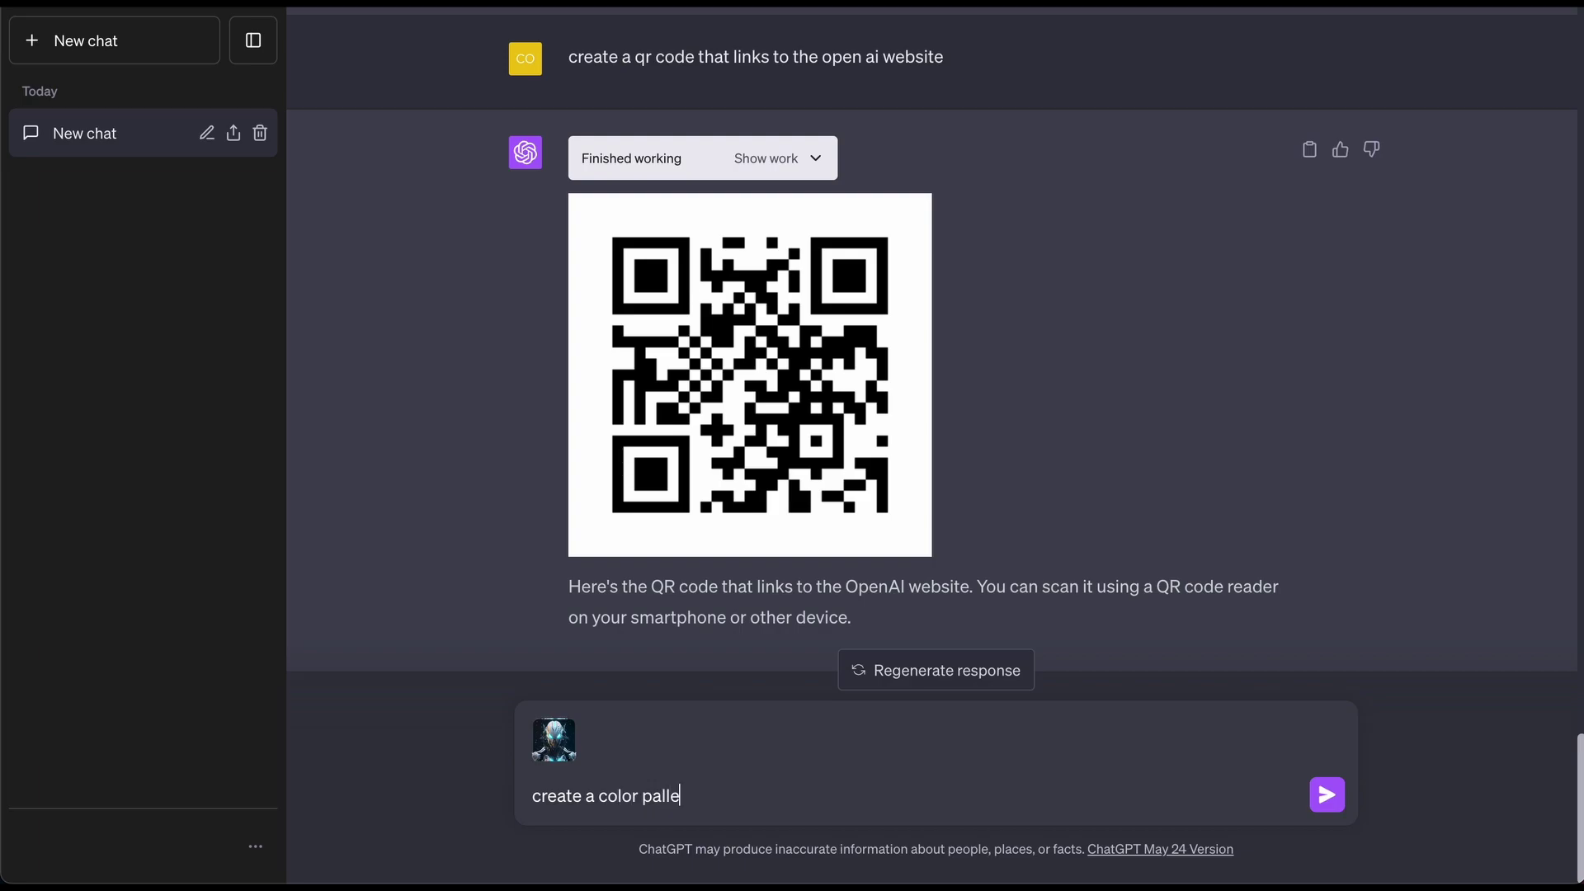
{"action": "type", "text": "te with this image"}
{"action": "right_click", "coordinate": [673, 795]}
{"action": "left_click", "coordinate": [785, 497]}
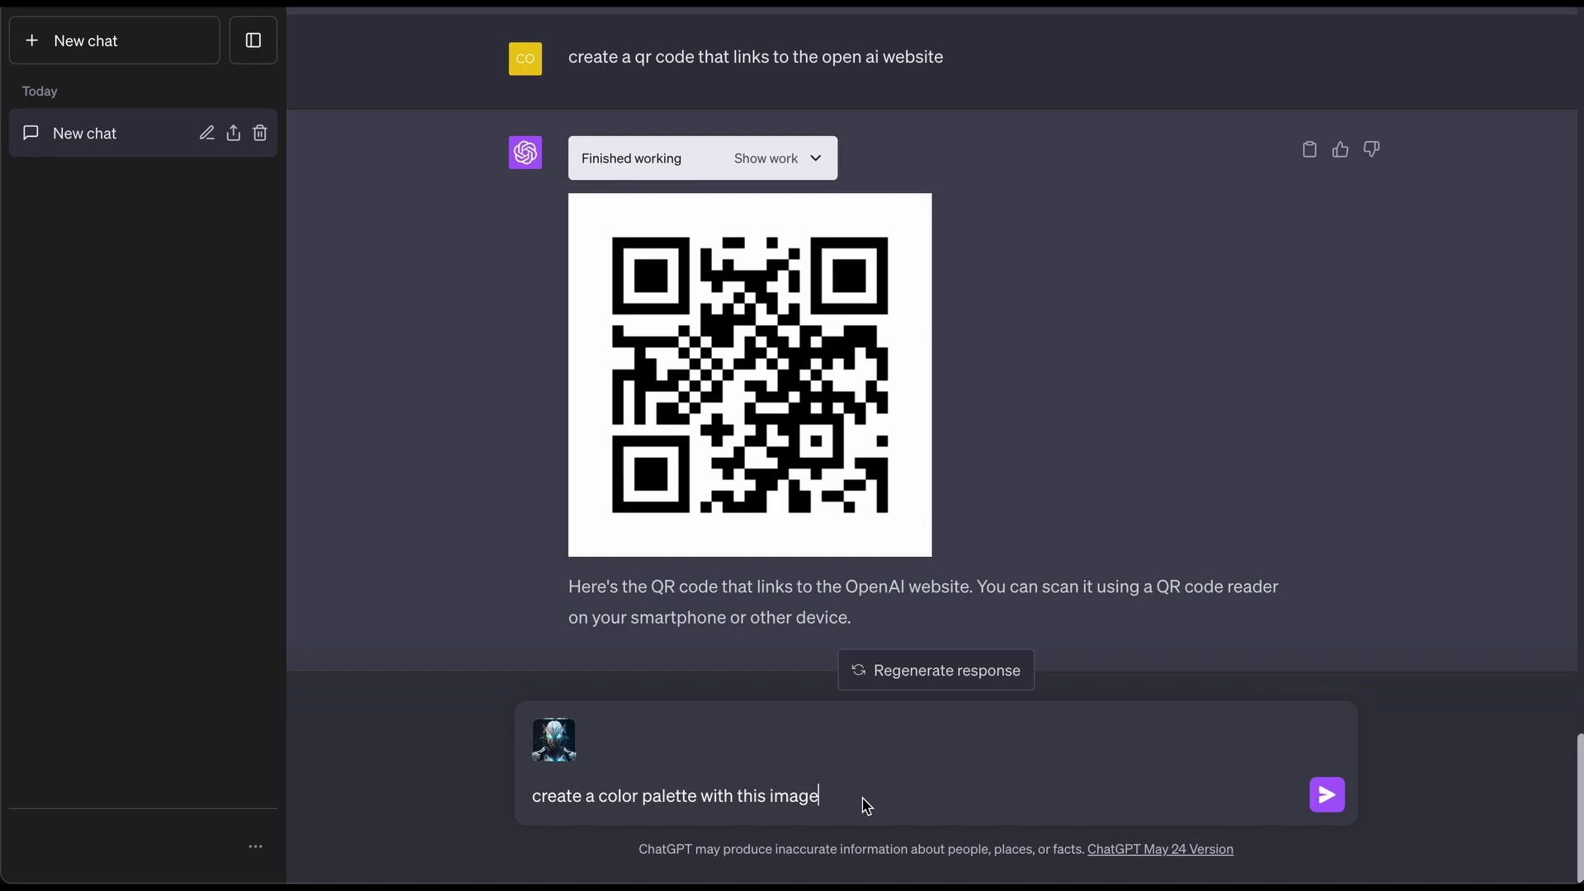
{"action": "key", "text": "Return"}
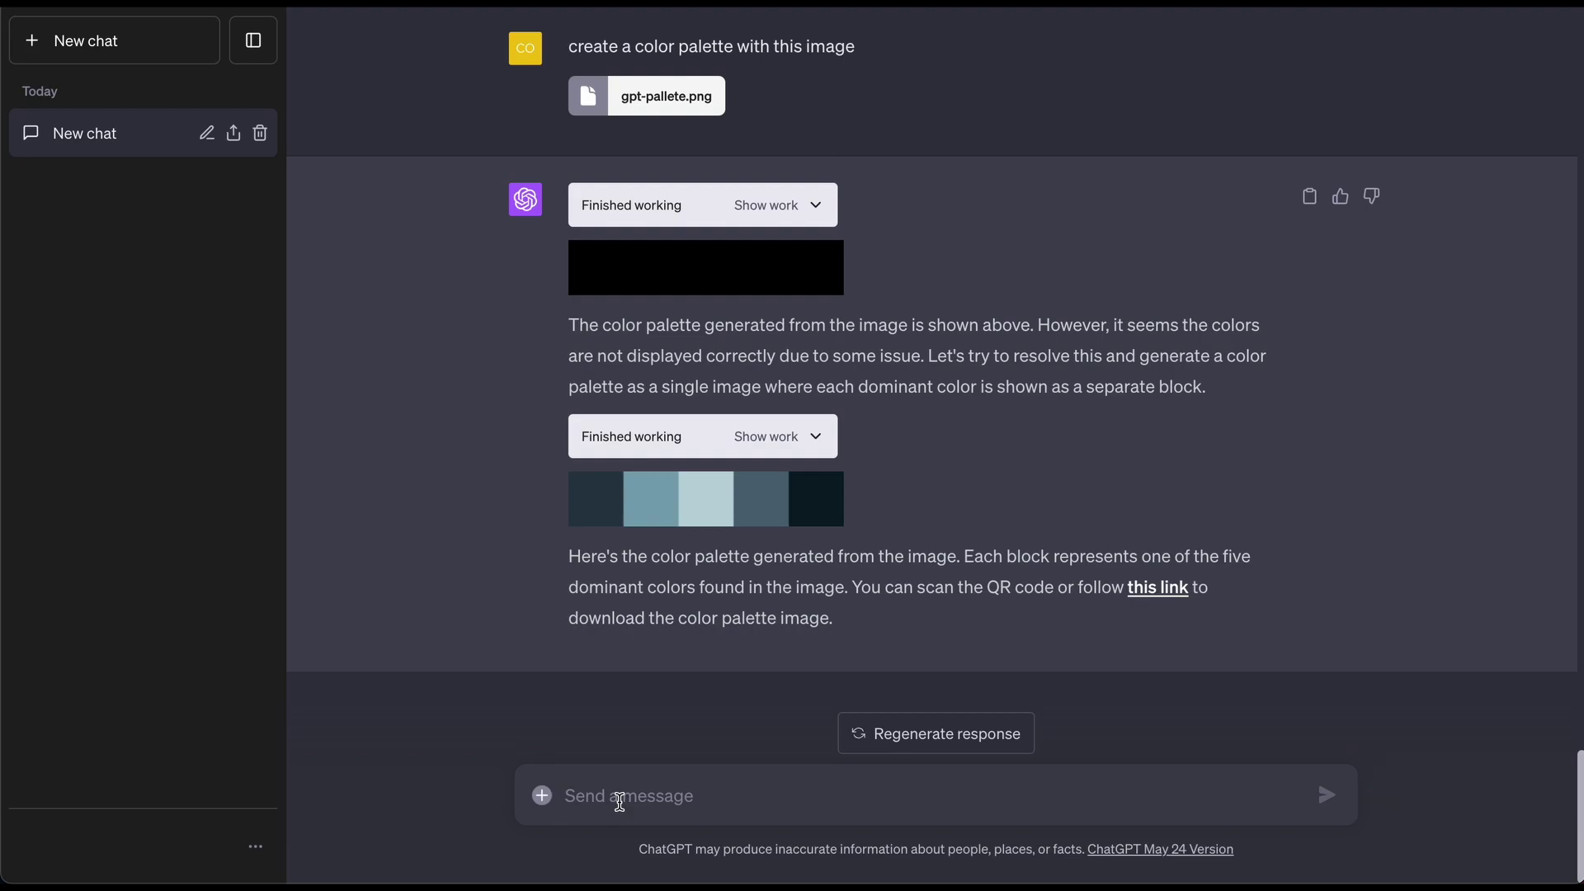
Step: Send 'turn this image into a gif with a epic edit effect'
{"action": "type", "text": "turn this image into a gif with a epic edit"}
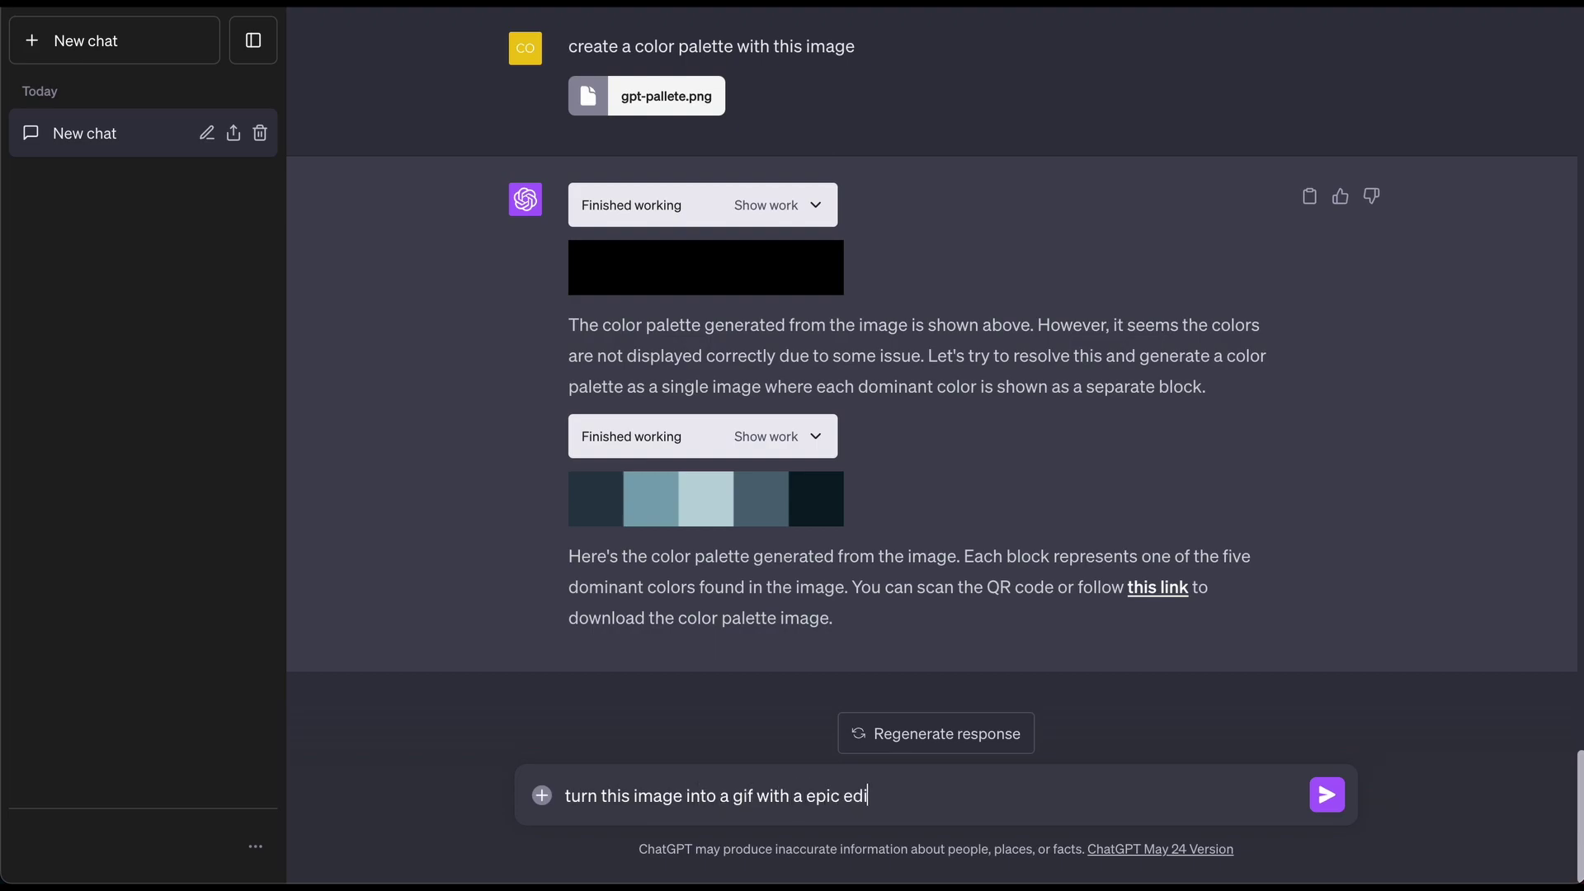
{"action": "type", "text": " effect"}
{"action": "key", "text": "Return"}
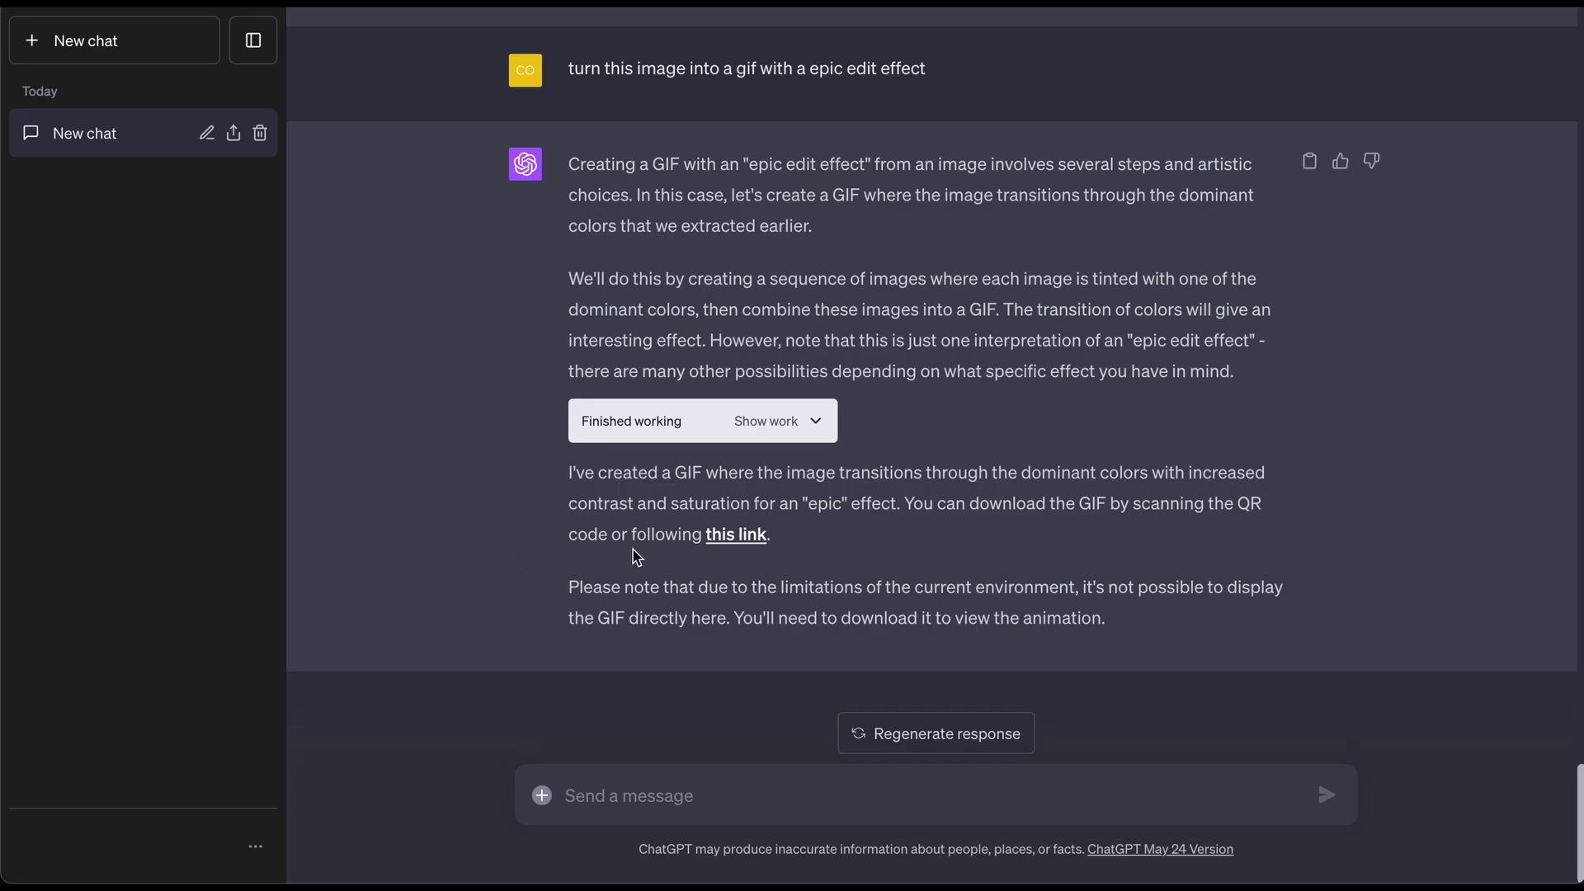
Step: Download the generated GIF and view frames 2 through 5 in Preview
{"action": "left_click", "coordinate": [736, 537]}
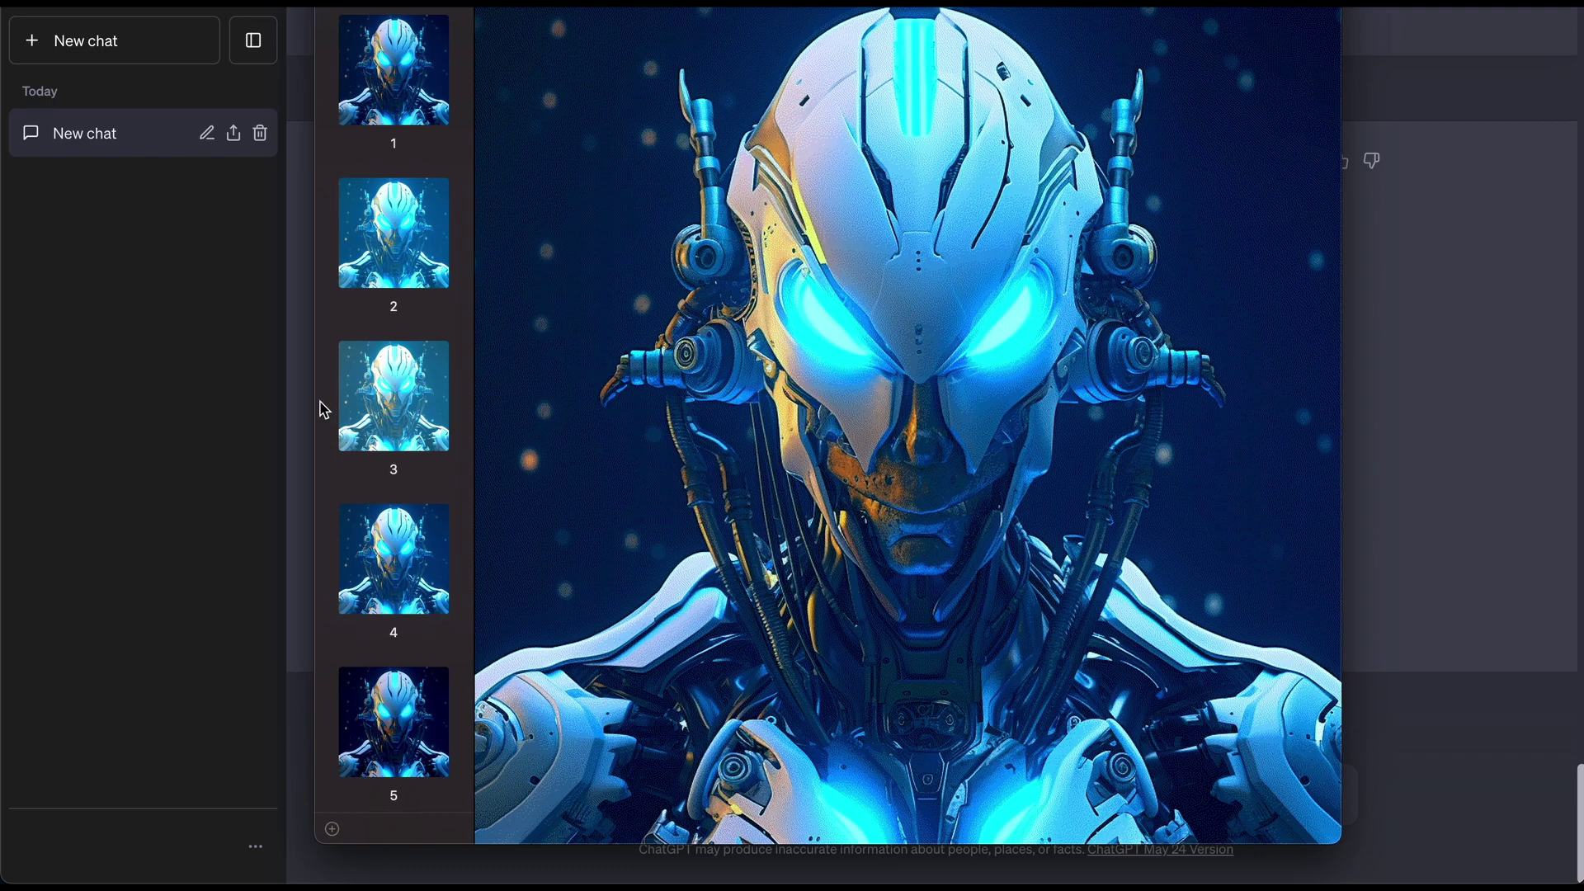
{"action": "left_click", "coordinate": [386, 274]}
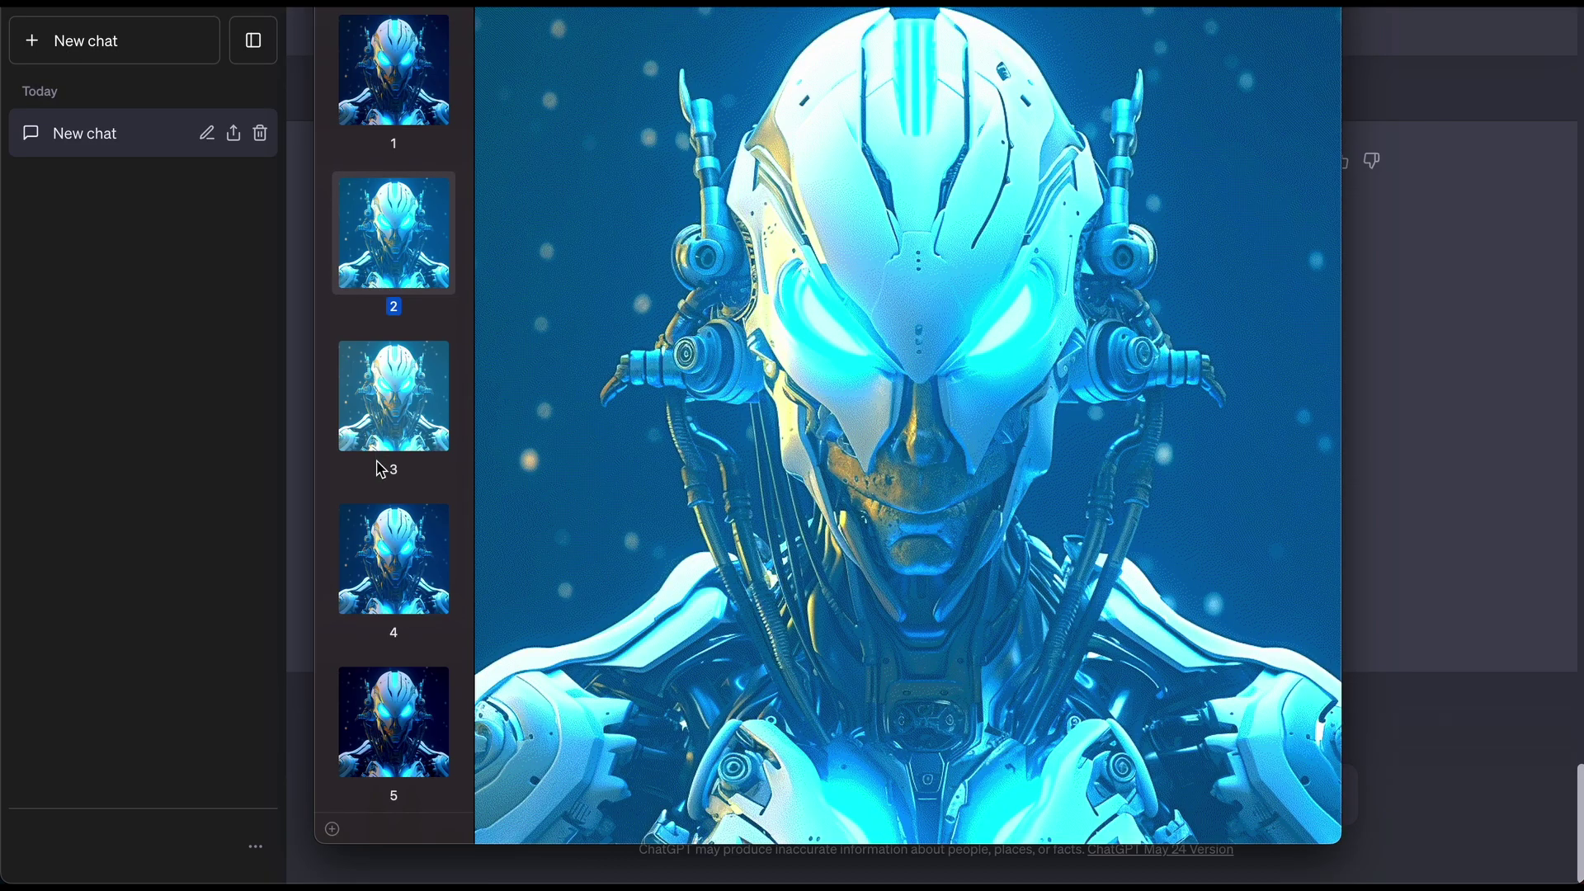
{"action": "left_click", "coordinate": [364, 418]}
{"action": "left_click", "coordinate": [376, 548]}
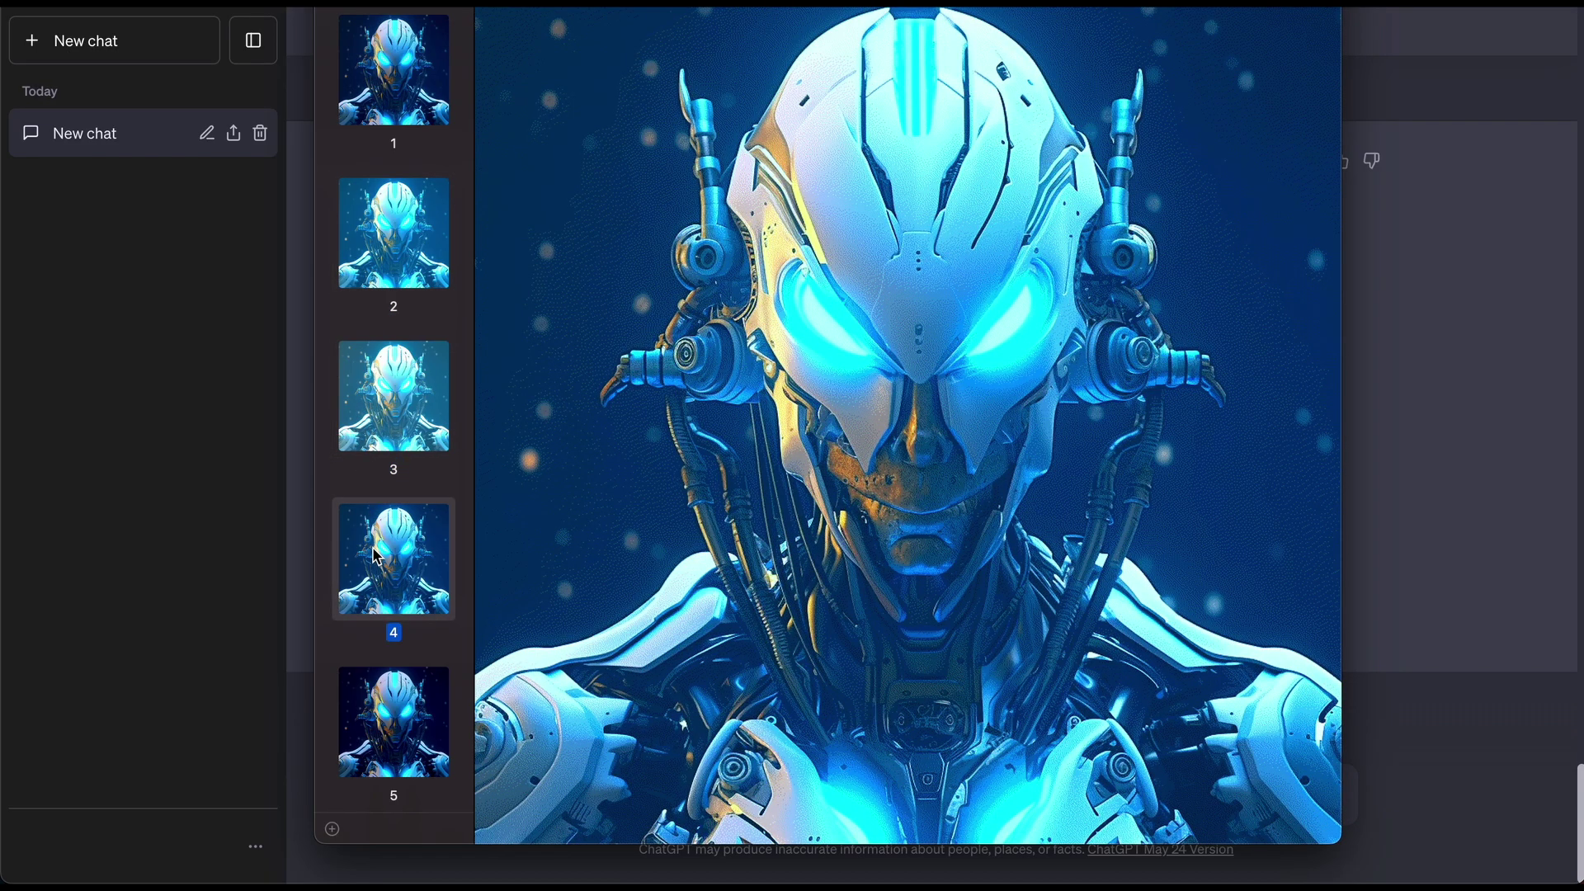
{"action": "left_click", "coordinate": [357, 702]}
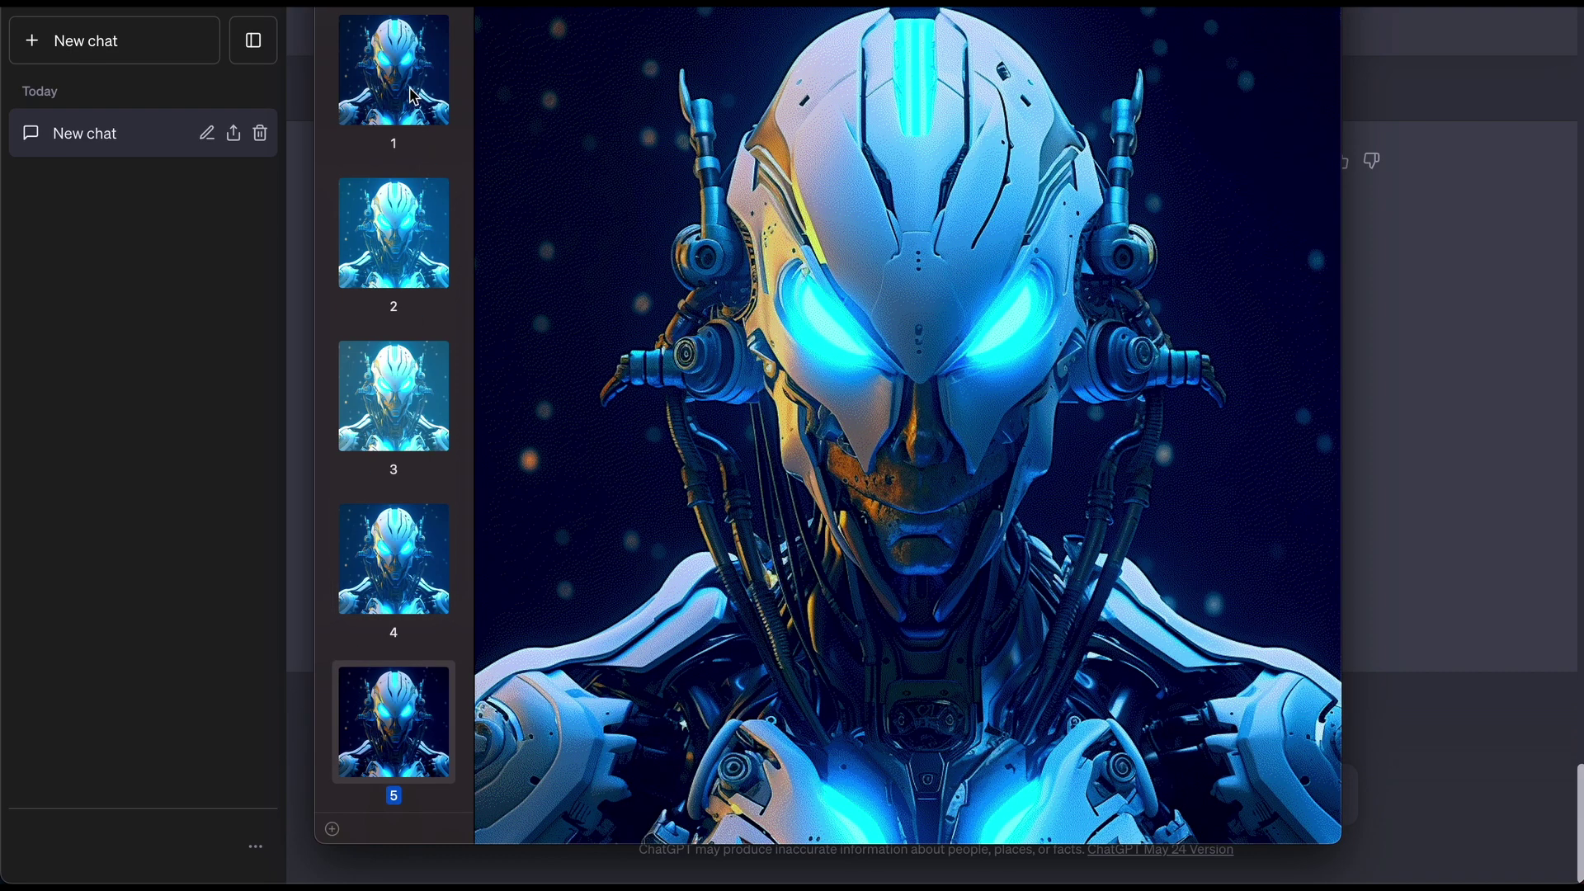
Step: Step through all five tinted frames again, then close Preview
{"action": "left_click", "coordinate": [413, 95]}
{"action": "left_click", "coordinate": [386, 239]}
{"action": "left_click", "coordinate": [371, 392]}
{"action": "left_click", "coordinate": [356, 554]}
{"action": "left_click", "coordinate": [348, 715]}
{"action": "left_click", "coordinate": [297, 629]}
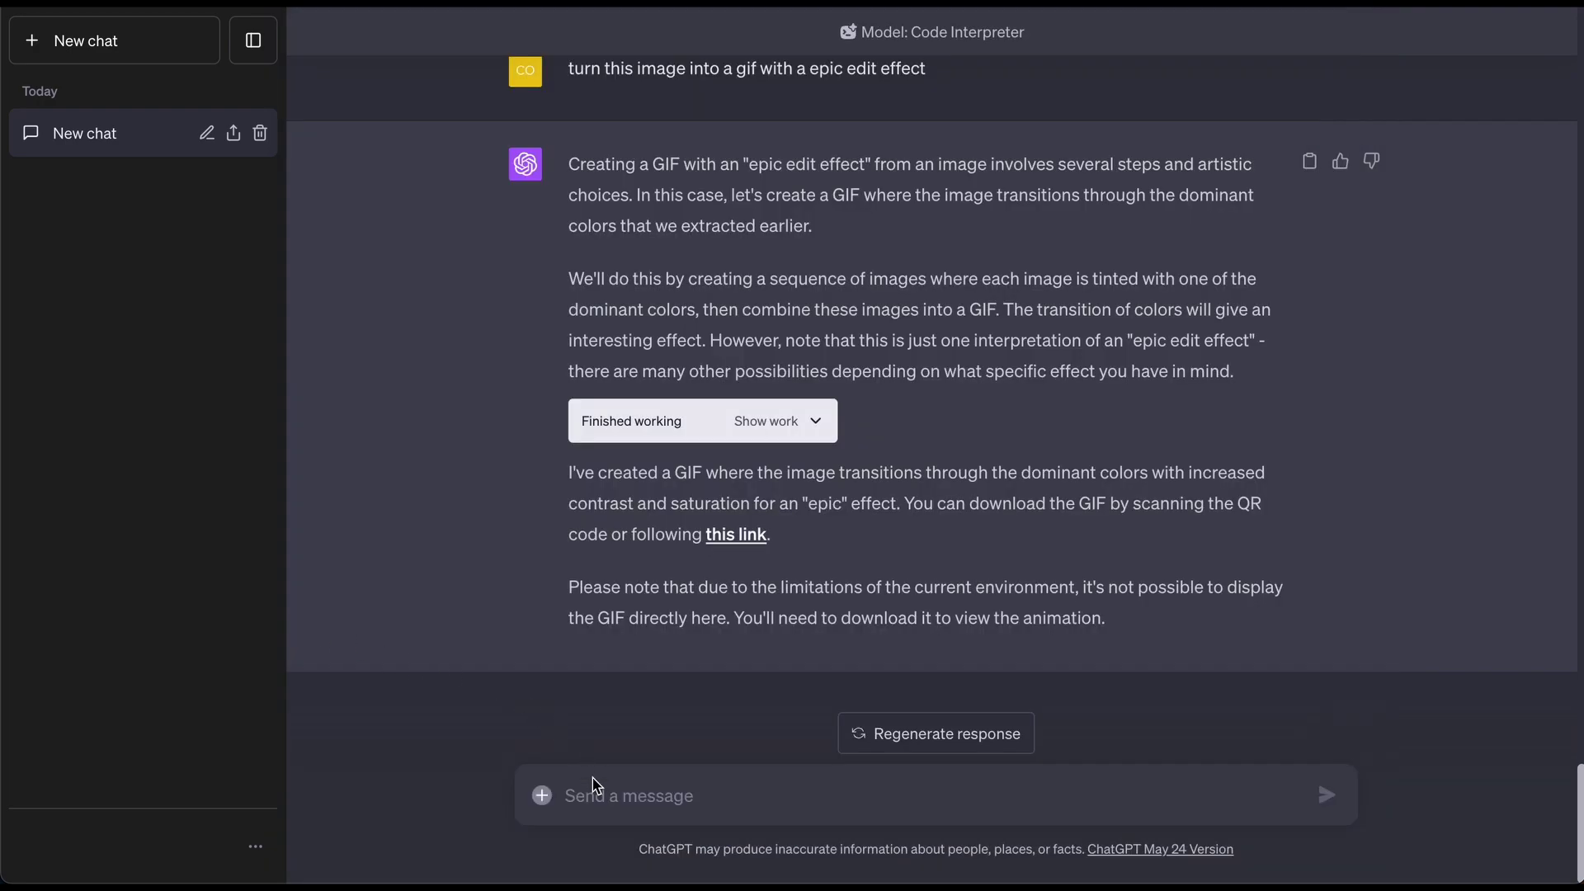